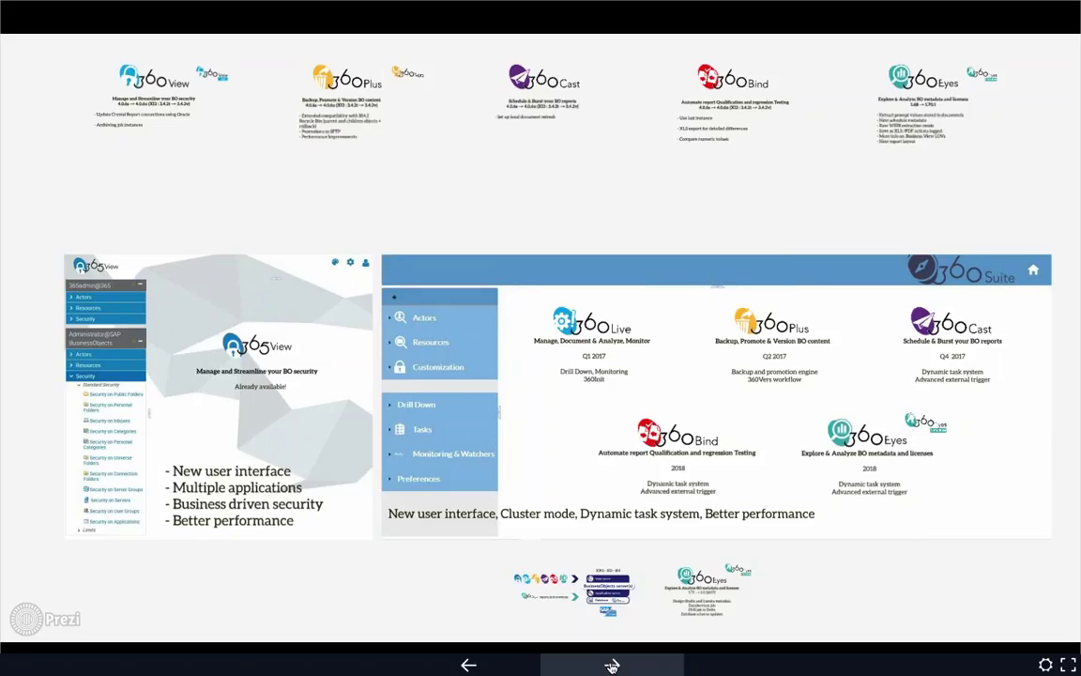
Step: Advance Prezi to the 365View 'Manage and Streamline your BO security' slide
{"action": "left_click", "coordinate": [611, 665]}
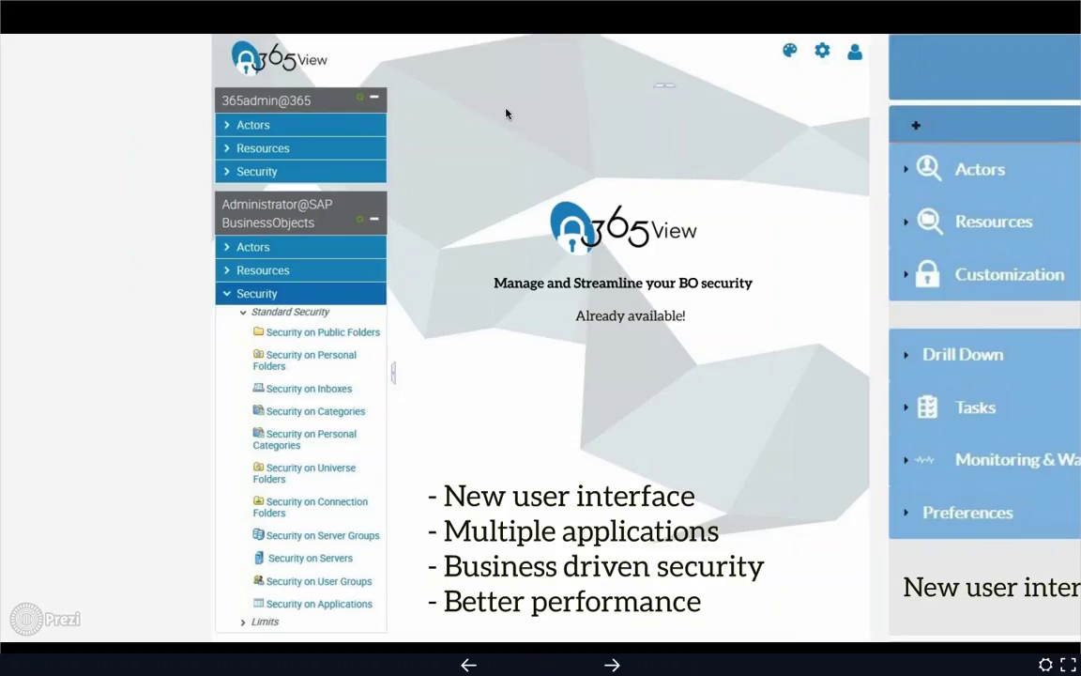
Step: Switch to the 365View login page and sign in with the administrator username and password
{"action": "mouse_move", "coordinate": [455, 5]}
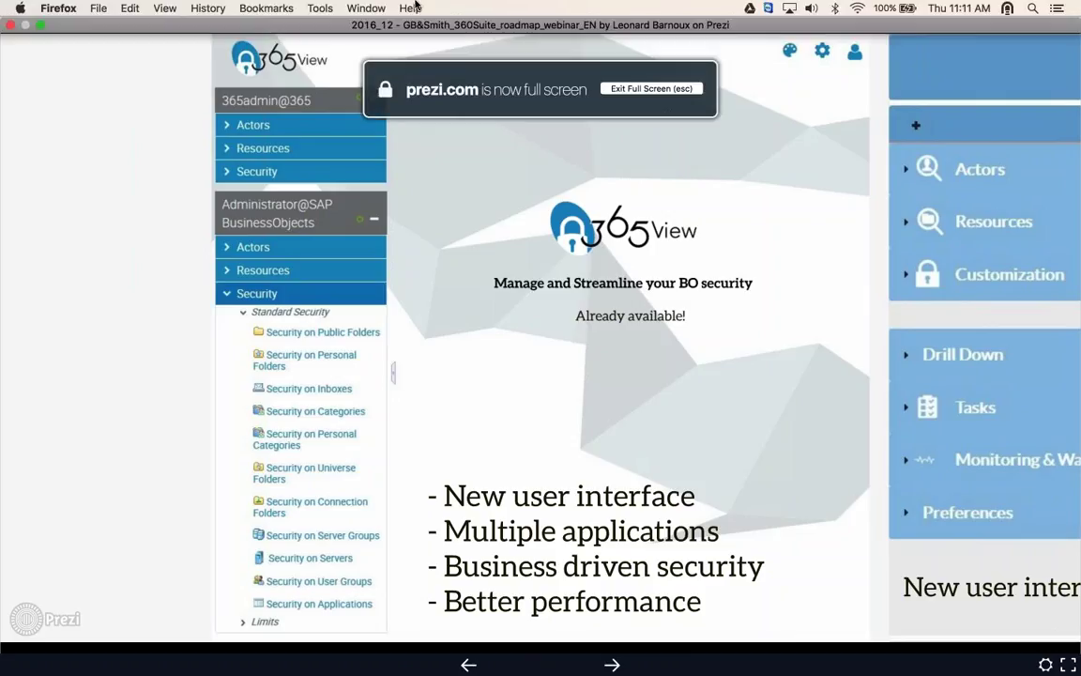
{"action": "left_click", "coordinate": [367, 8]}
{"action": "left_click", "coordinate": [387, 78]}
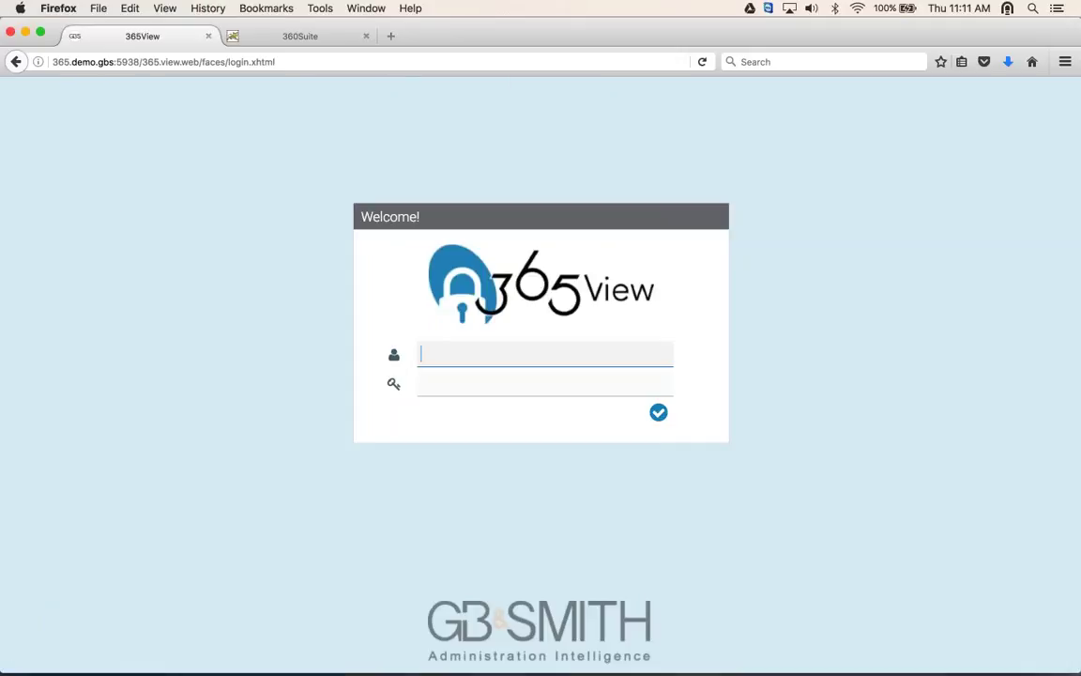
{"action": "type", "text": "365admin"}
{"action": "key", "text": "Tab"}
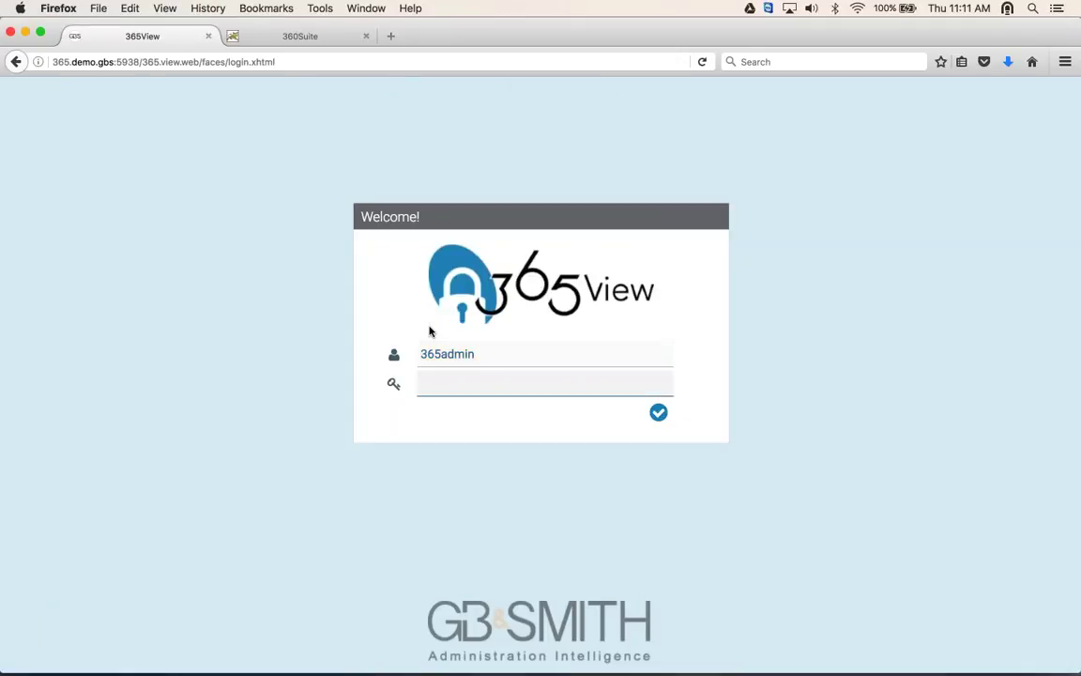
{"action": "type", "text": "••••••••"}
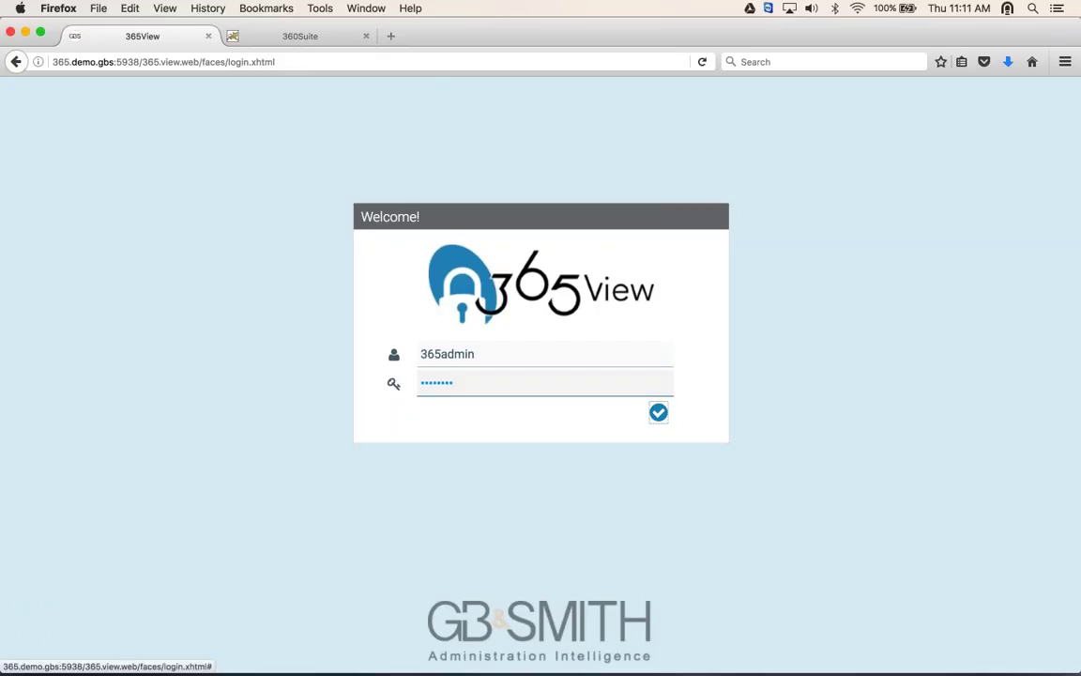
{"action": "left_click", "coordinate": [659, 415]}
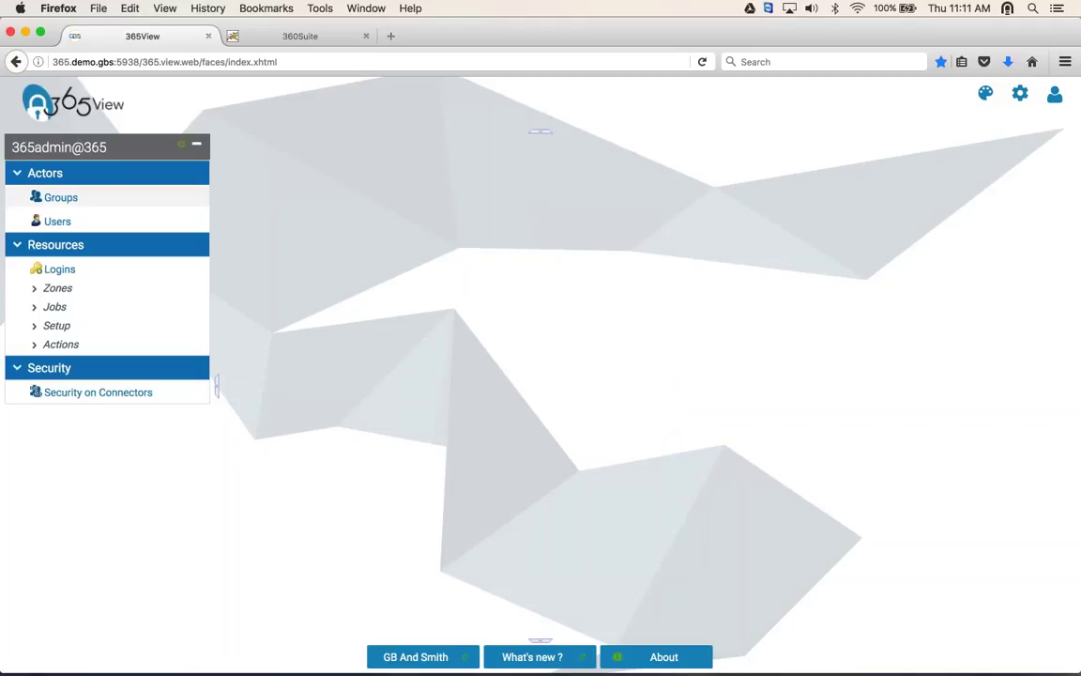
Step: Log in through the Business Objects Connector and list the 28 sapbi4.demo.gbs user groups
{"action": "left_click", "coordinate": [71, 272]}
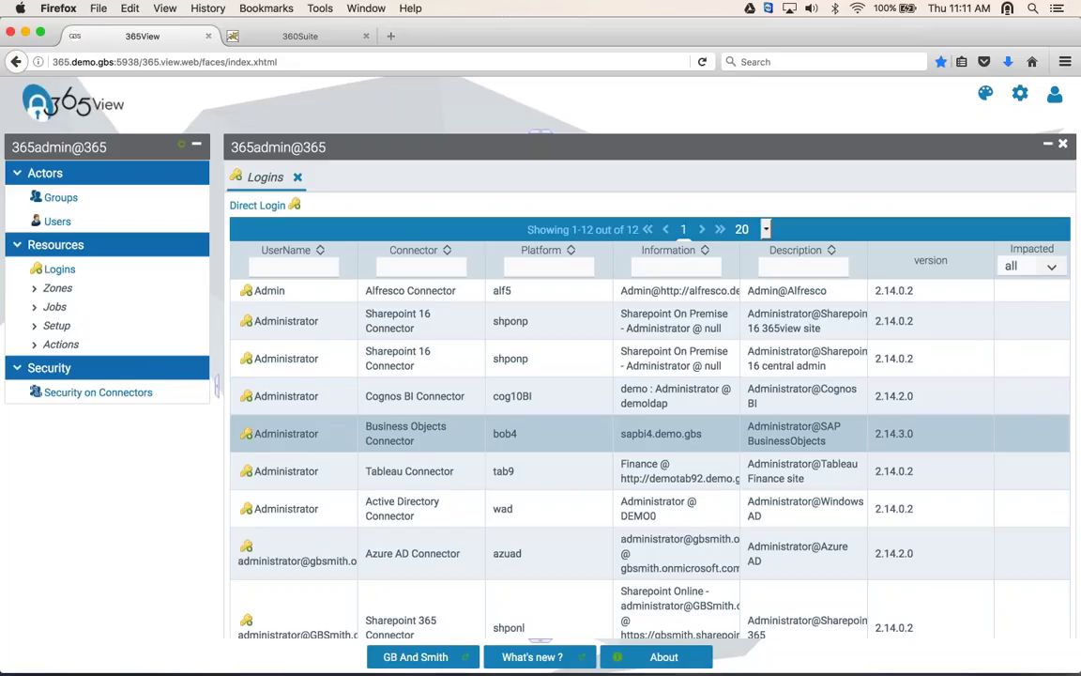
{"action": "left_click", "coordinate": [248, 437]}
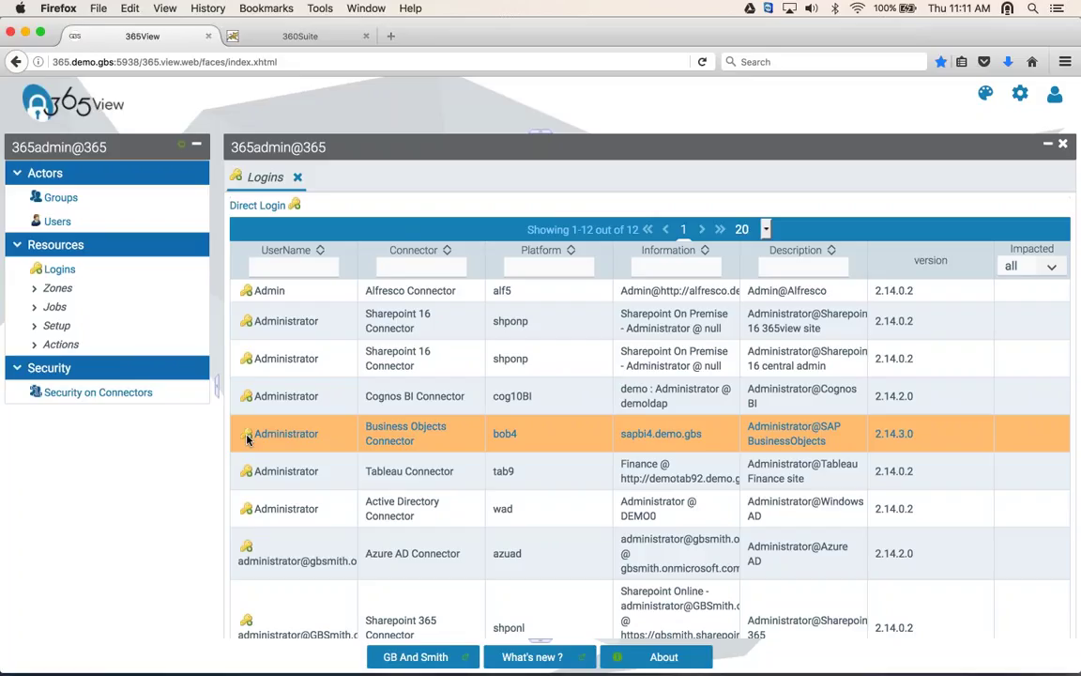
{"action": "right_click", "coordinate": [277, 437]}
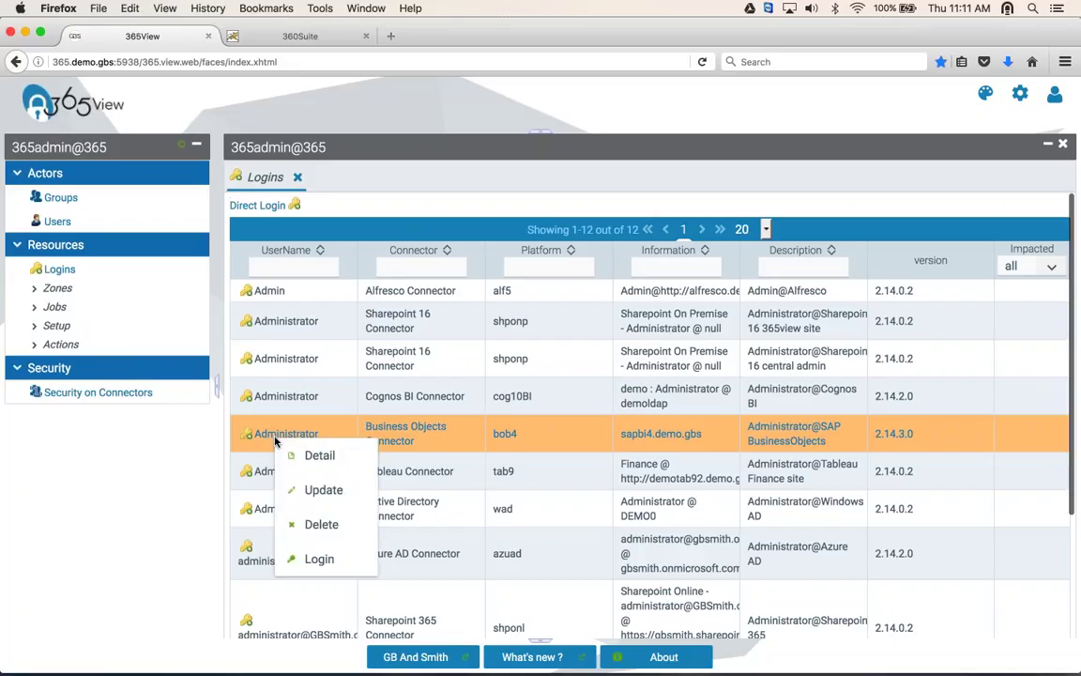
{"action": "left_click", "coordinate": [319, 560]}
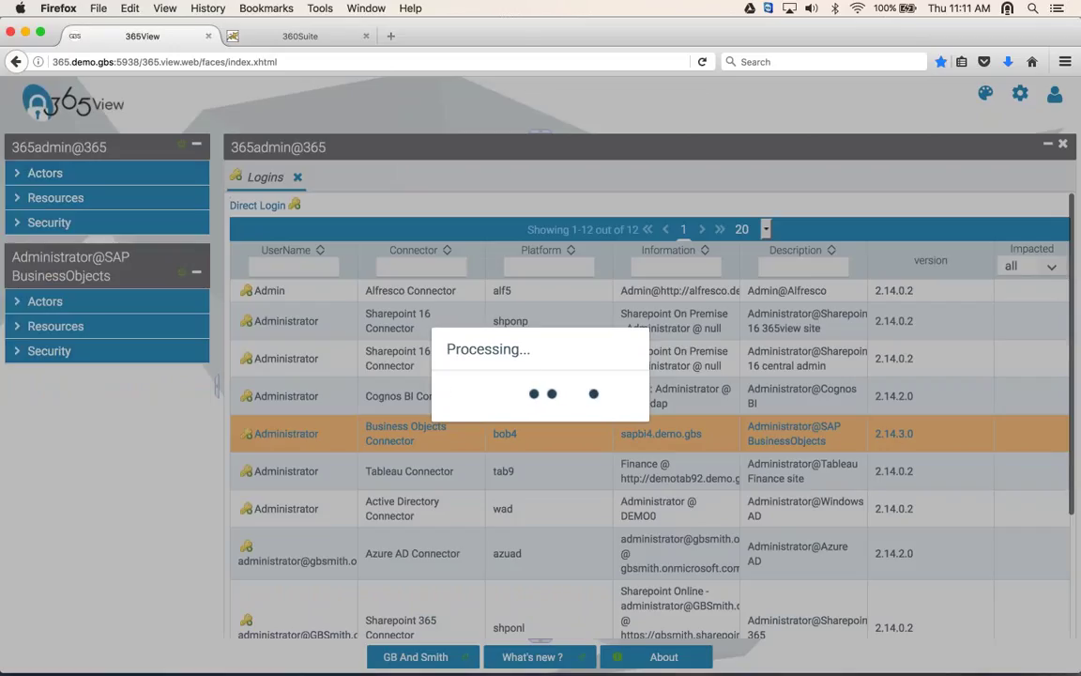
{"action": "scroll", "coordinate": [110, 478], "scroll_direction": "down", "scroll_amount": 5}
{"action": "scroll", "coordinate": [110, 478], "scroll_direction": "down", "scroll_amount": 1}
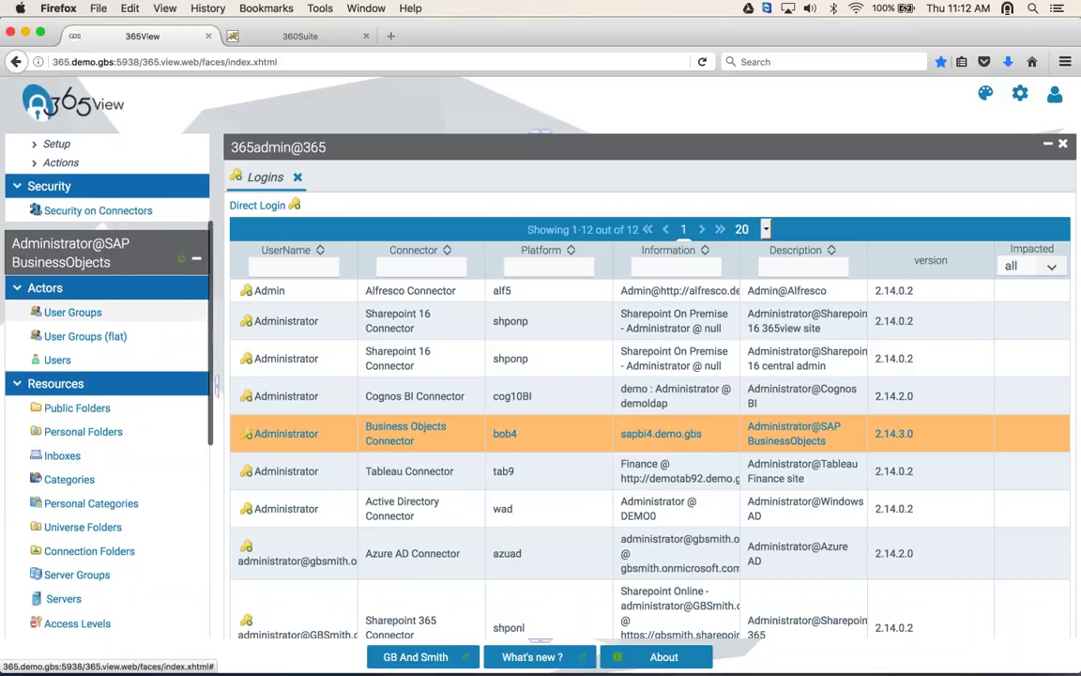
{"action": "left_click", "coordinate": [92, 313]}
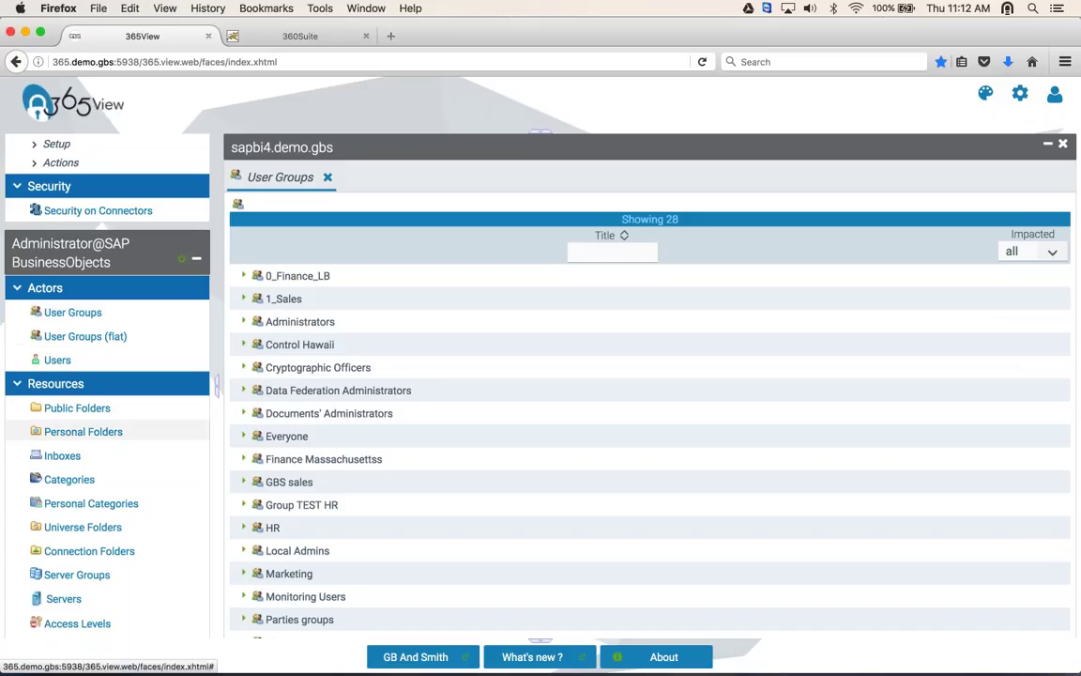
Step: Show the Users tab with all 94 accounts, then collapse the Resources and Actors sidebar sections
{"action": "scroll", "coordinate": [106, 375], "scroll_direction": "down", "scroll_amount": 1}
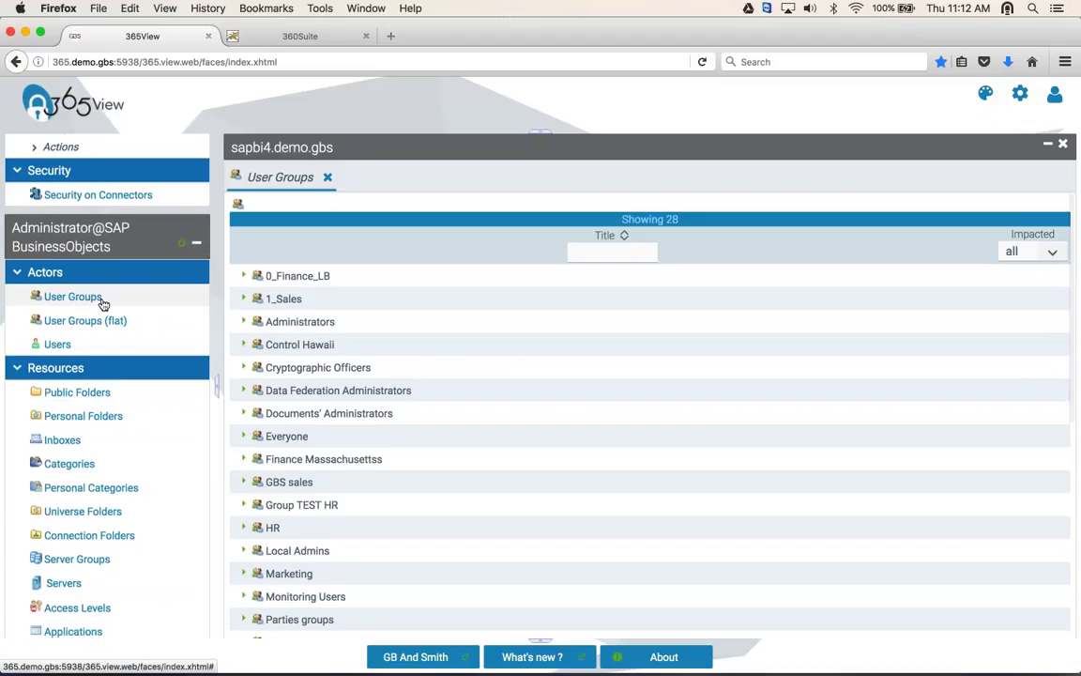
{"action": "left_click", "coordinate": [56, 345]}
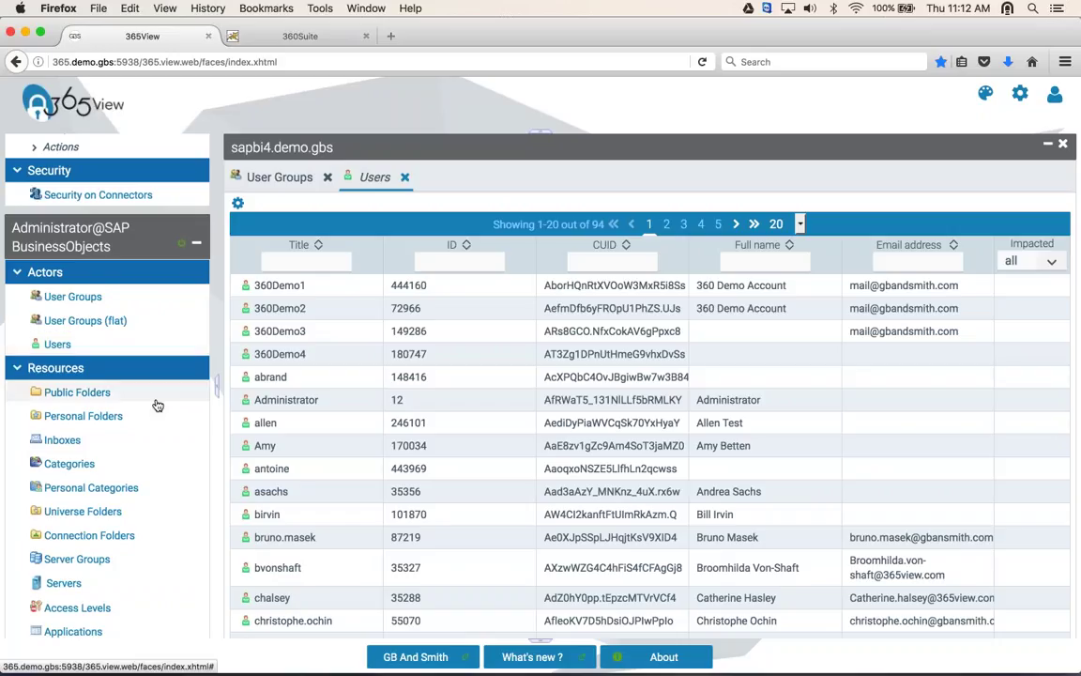
{"action": "scroll", "coordinate": [158, 406], "scroll_direction": "down", "scroll_amount": 3}
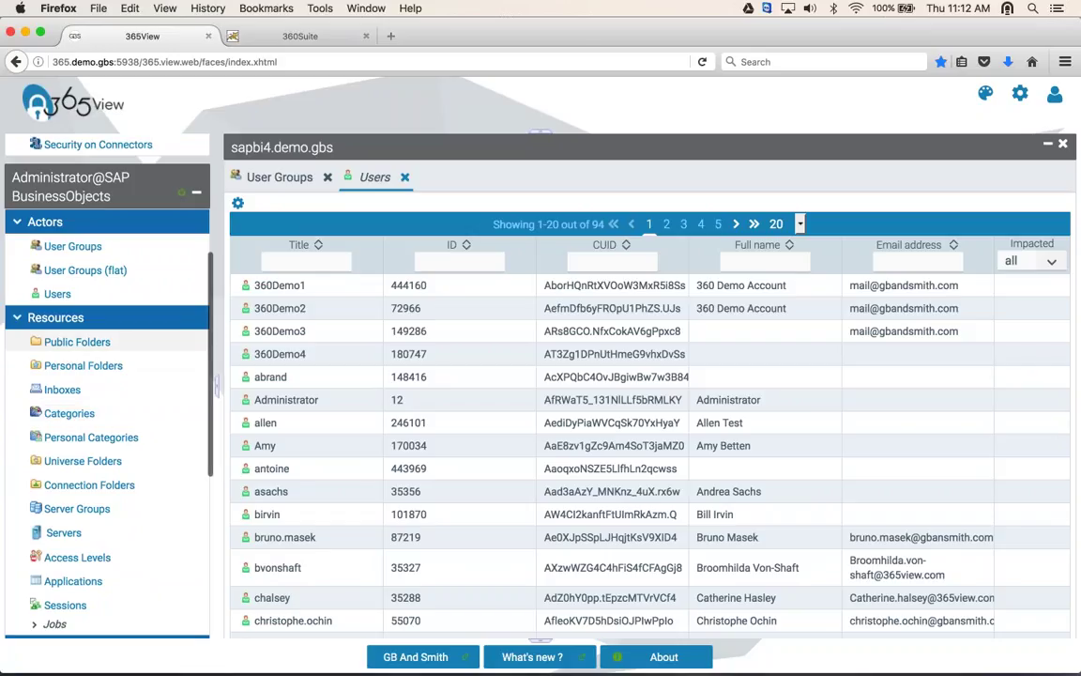
{"action": "left_click", "coordinate": [94, 317]}
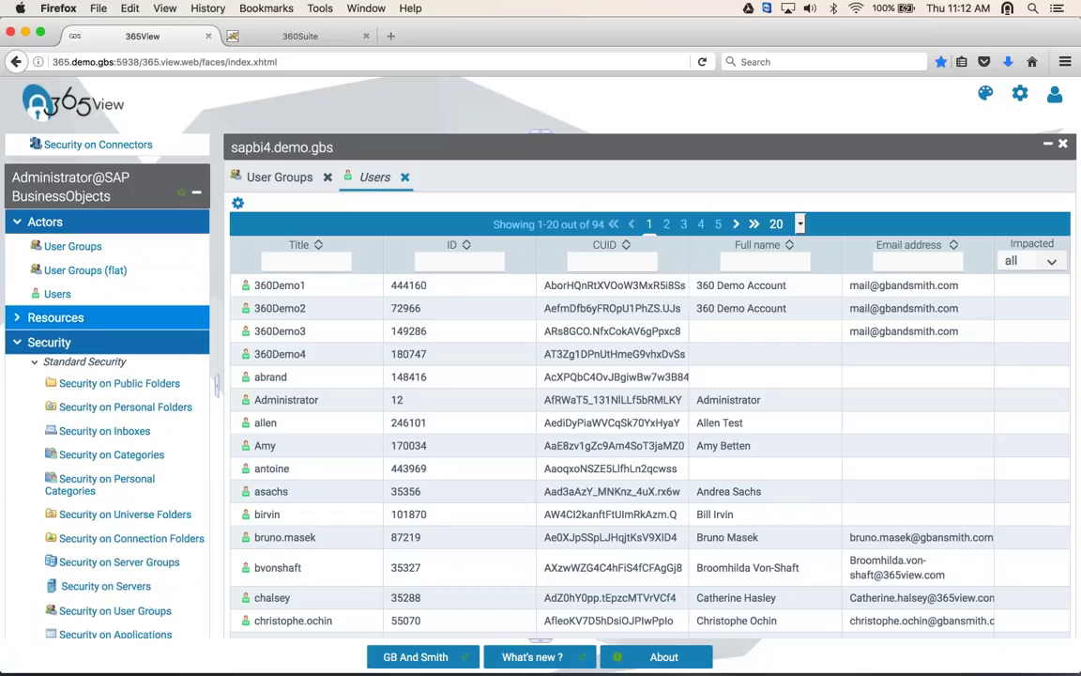
{"action": "left_click", "coordinate": [94, 222]}
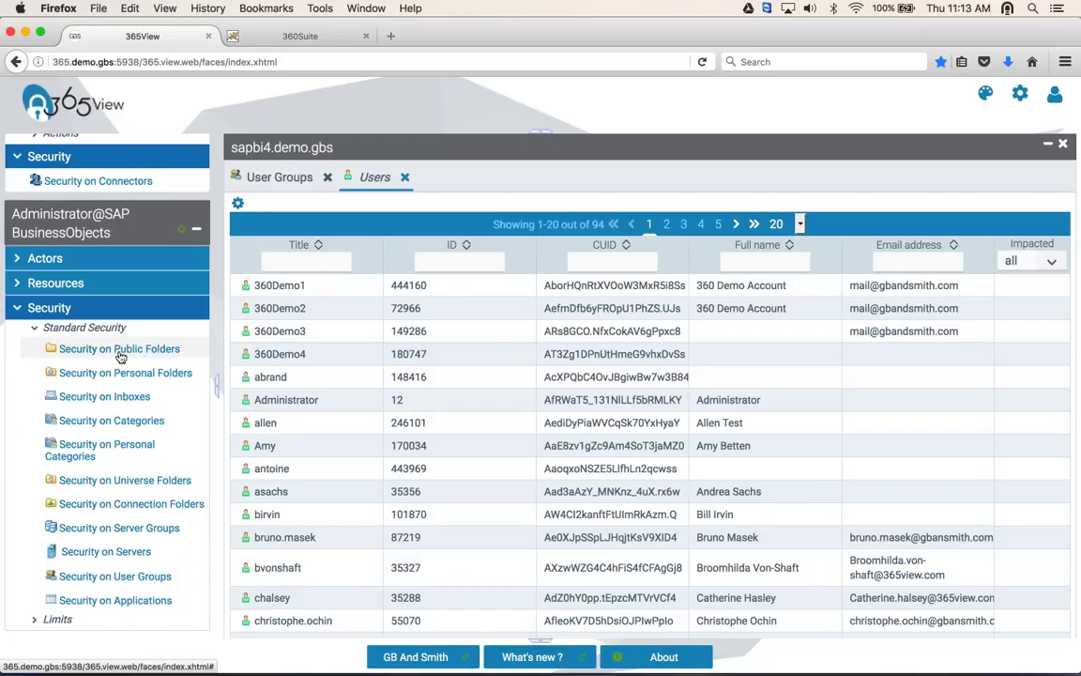
Step: In Security on Public Folders, select 0_Finance_LB and its subfolders to level 3 as resources
{"action": "left_click", "coordinate": [97, 350]}
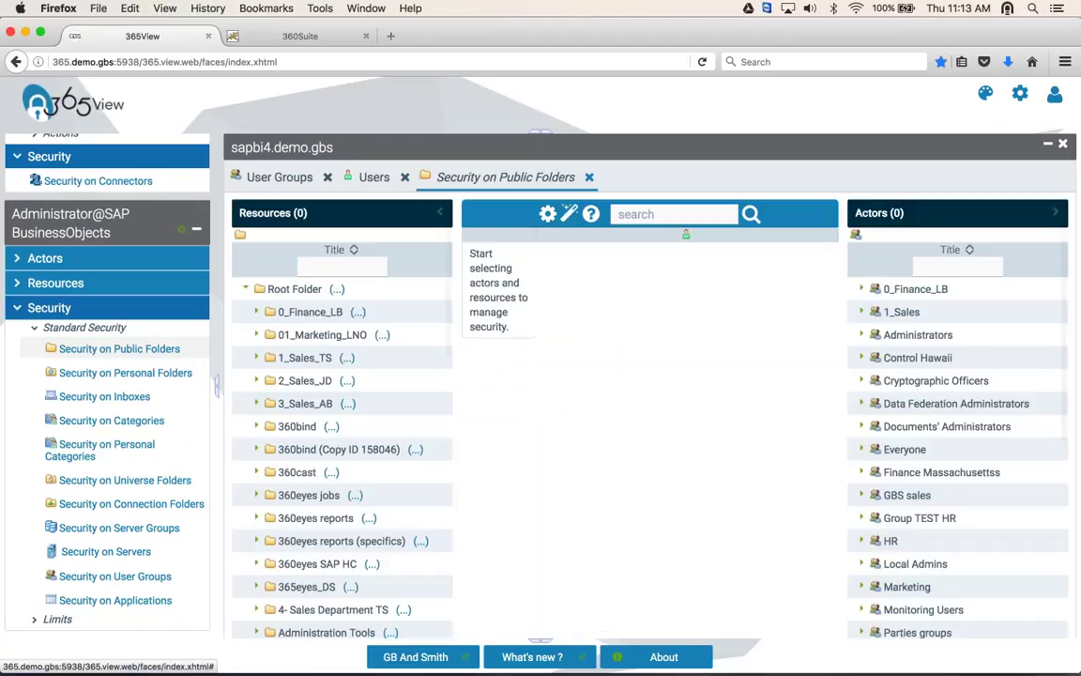
{"action": "left_click", "coordinate": [216, 385]}
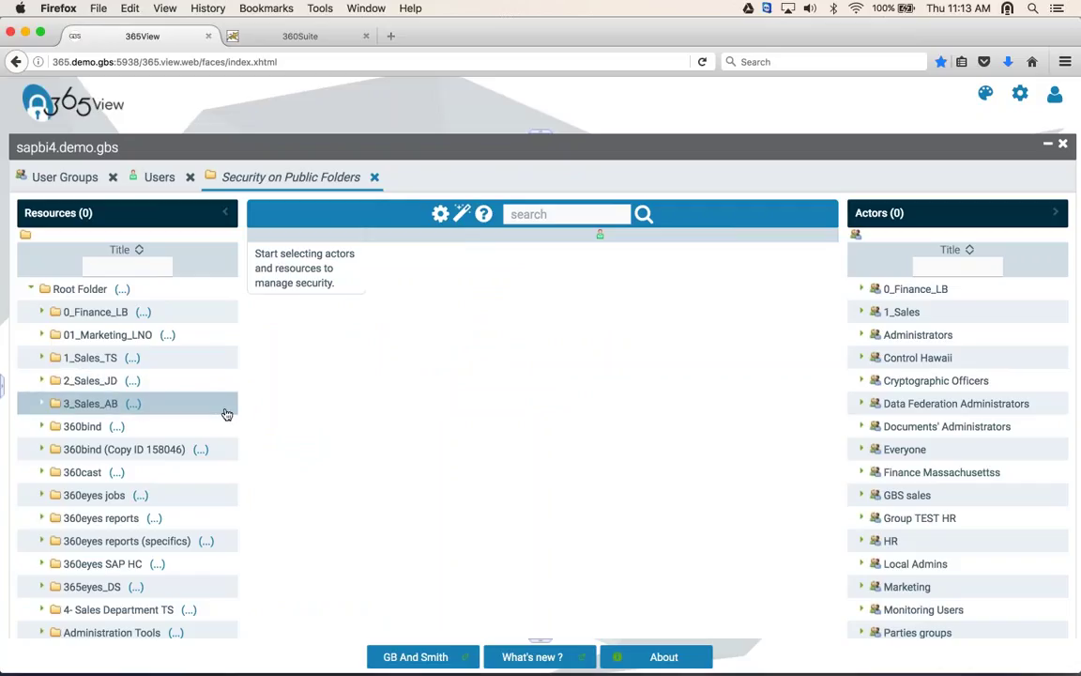
{"action": "left_click", "coordinate": [108, 312]}
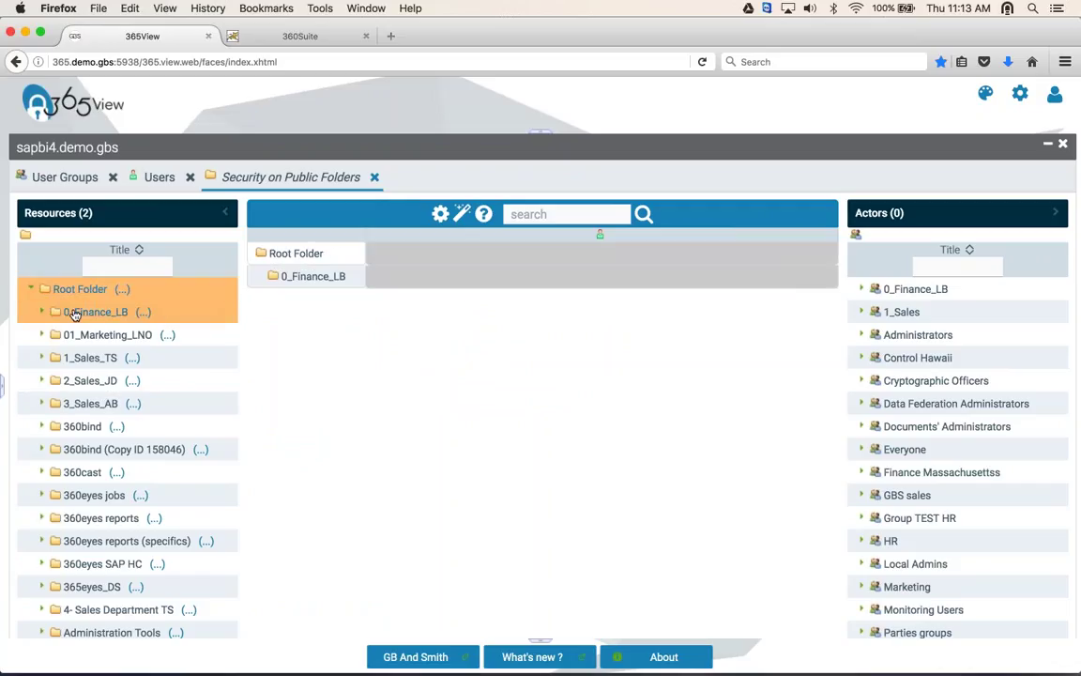
{"action": "left_click", "coordinate": [59, 316]}
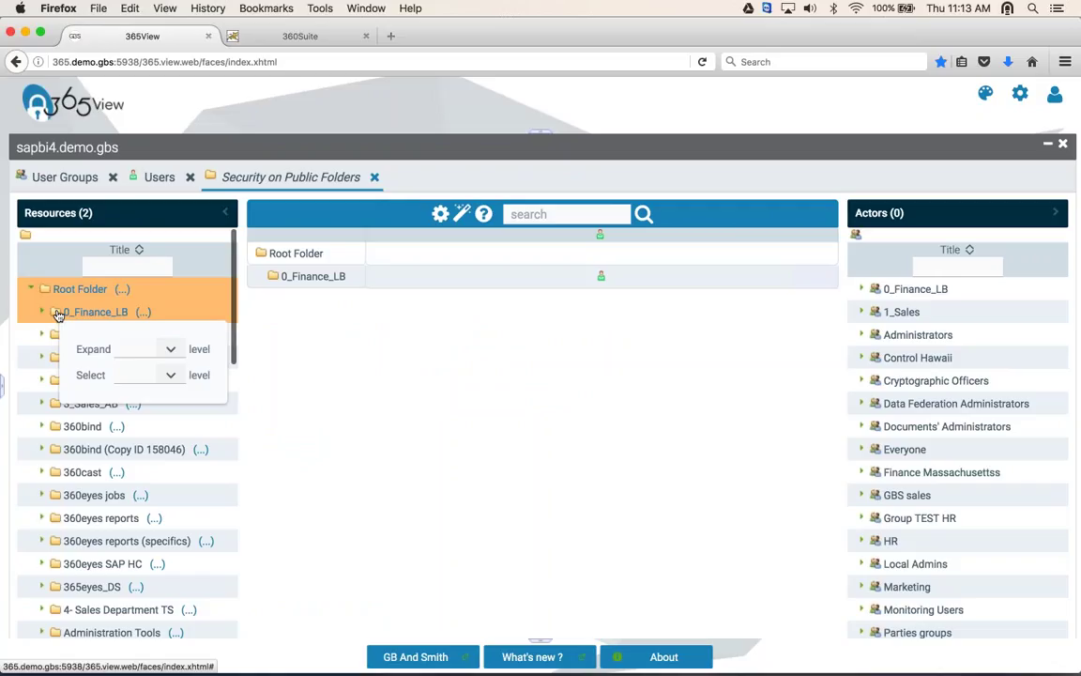
{"action": "left_click", "coordinate": [172, 377]}
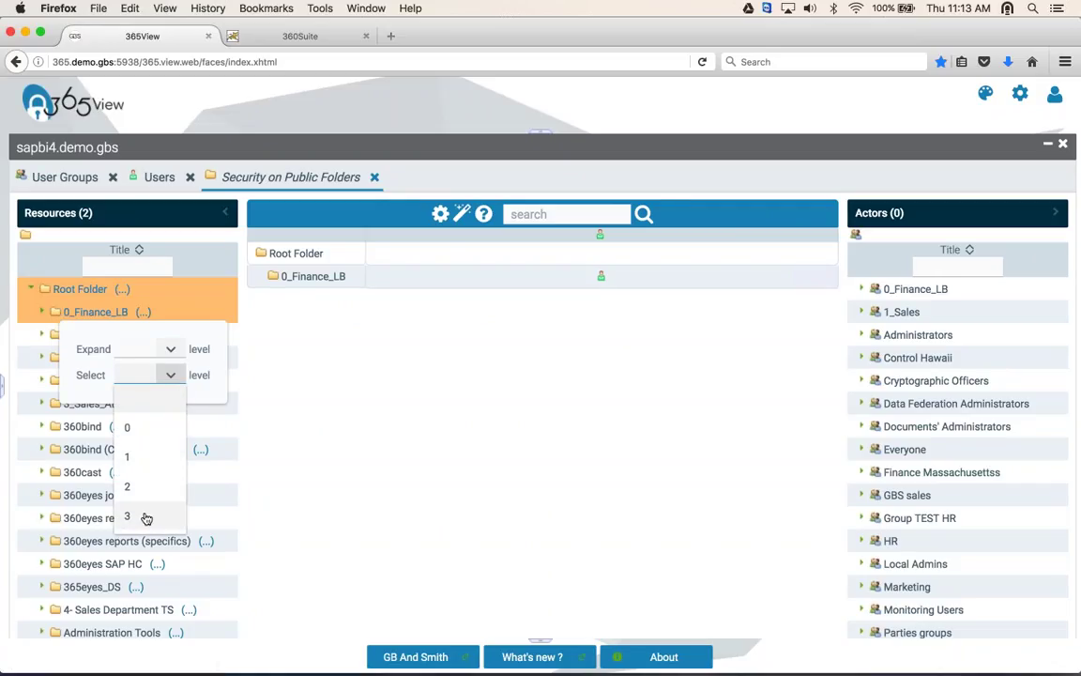
{"action": "left_click", "coordinate": [147, 517]}
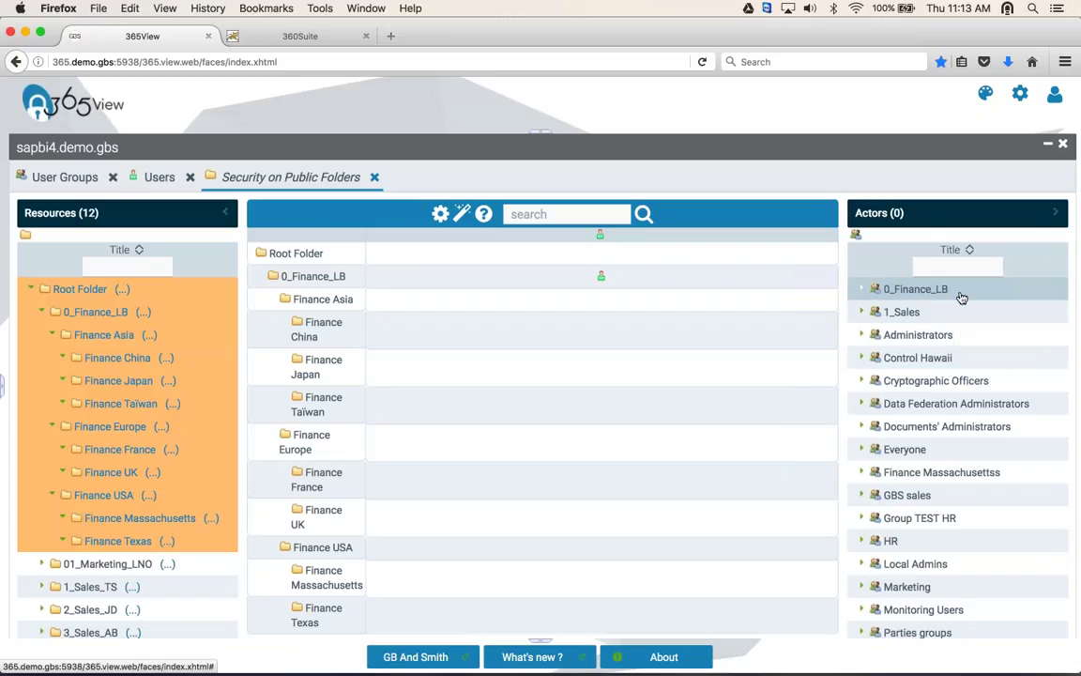
{"action": "left_click", "coordinate": [868, 291]}
Step: Add the 0_Finance_LB group and its subgroups to level 3, then open its Finance China rights
{"action": "left_click", "coordinate": [875, 294]}
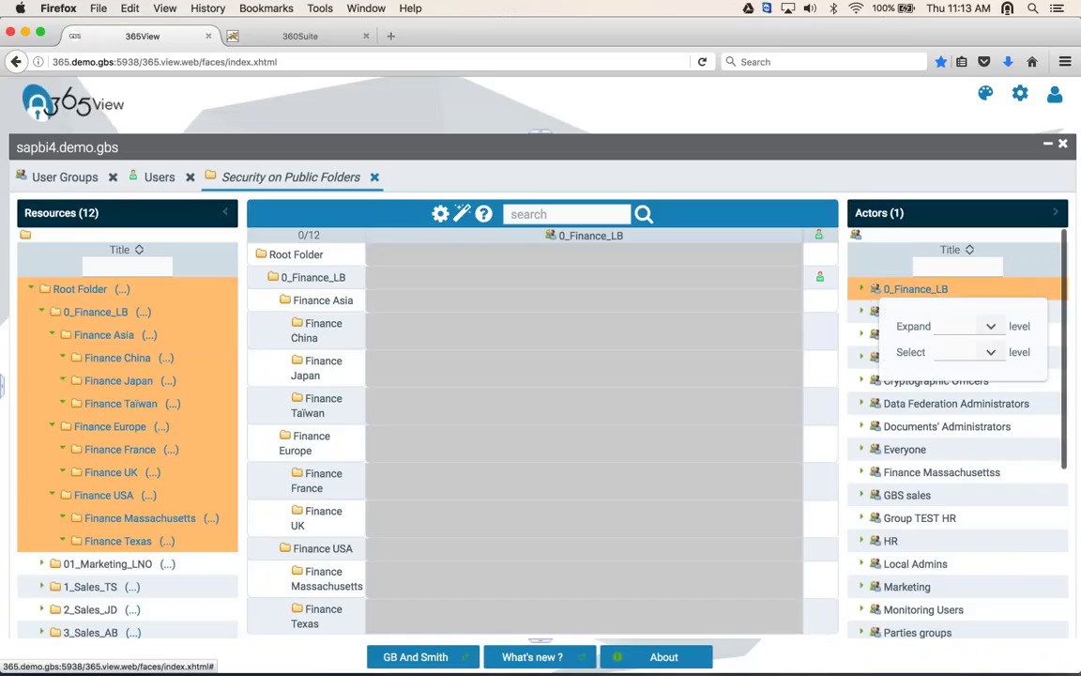
{"action": "left_click", "coordinate": [976, 352]}
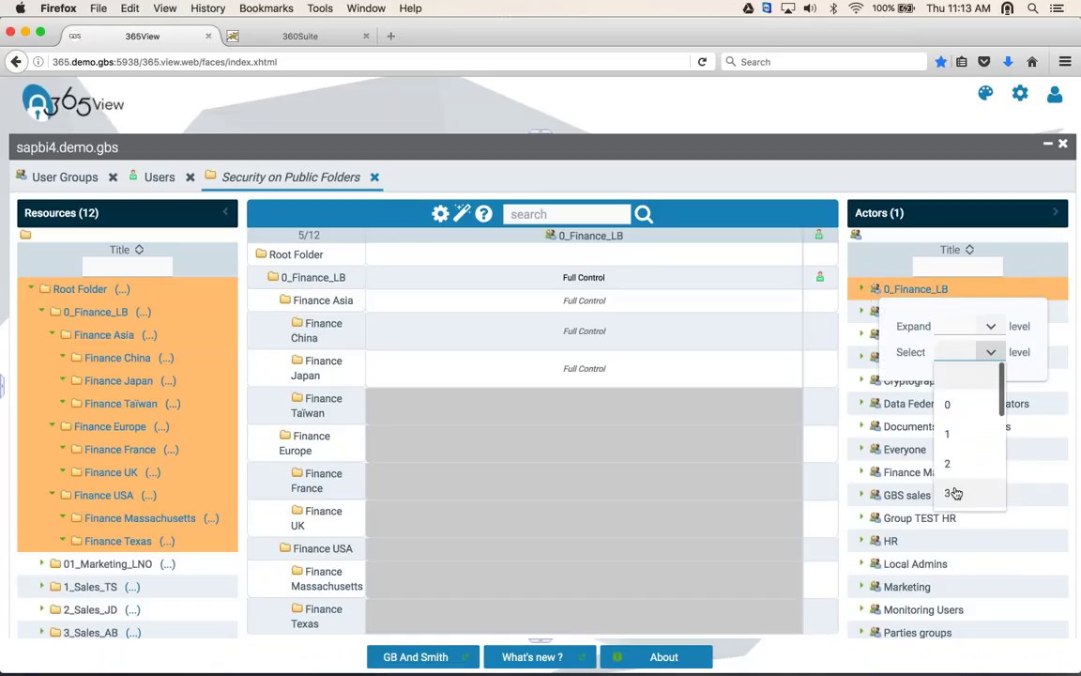
{"action": "left_click", "coordinate": [976, 487]}
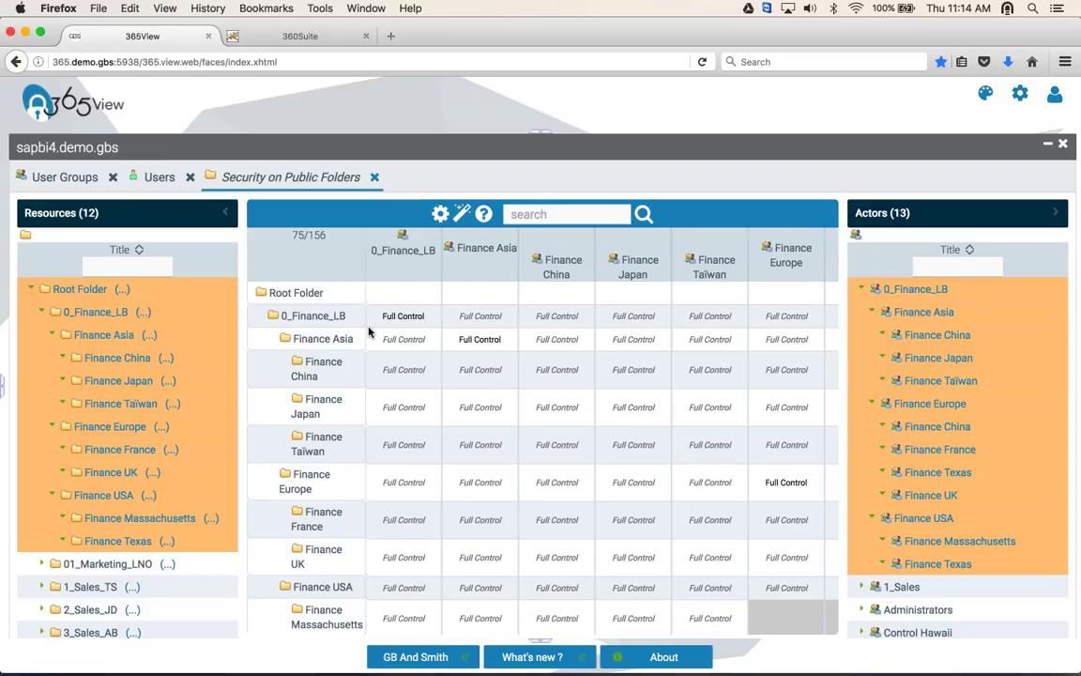
{"action": "left_click", "coordinate": [410, 374]}
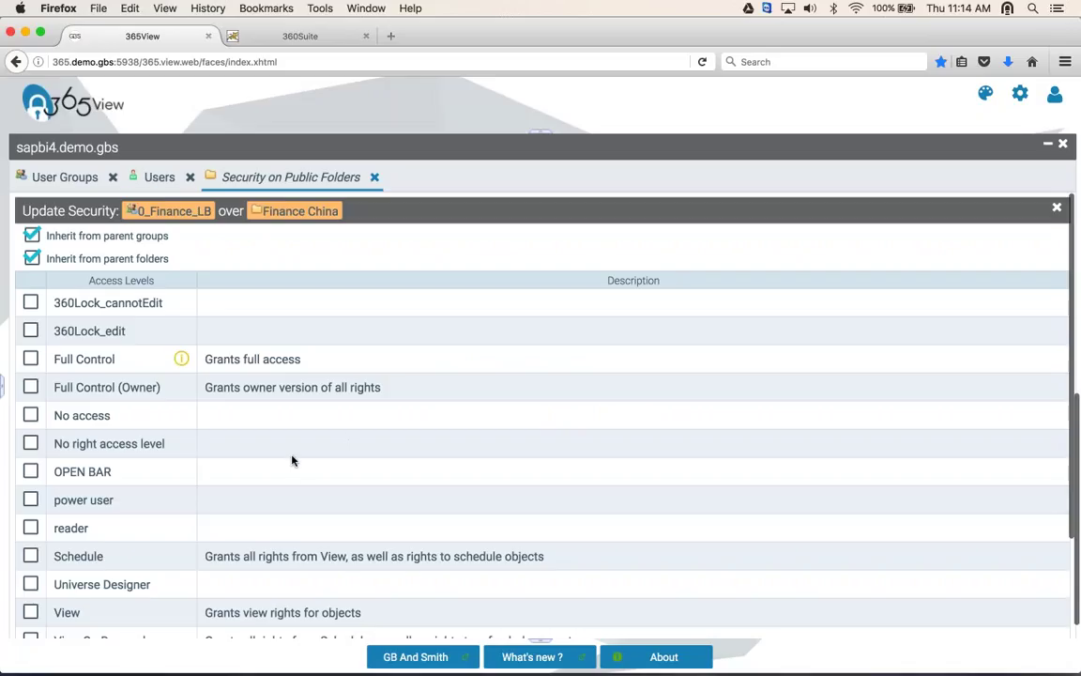
Step: Apply the security update for 0_Finance_LB over Finance China
{"action": "scroll", "coordinate": [292, 460], "scroll_direction": "down", "scroll_amount": 3}
{"action": "scroll", "coordinate": [132, 595], "scroll_direction": "down", "scroll_amount": 1}
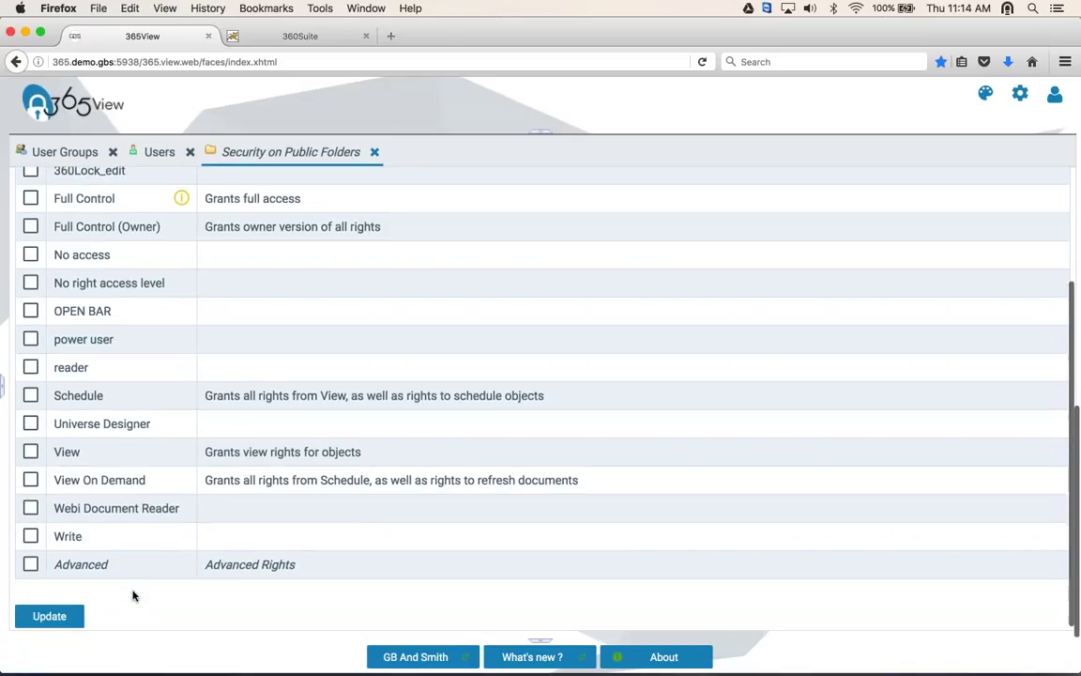
{"action": "left_click", "coordinate": [49, 616]}
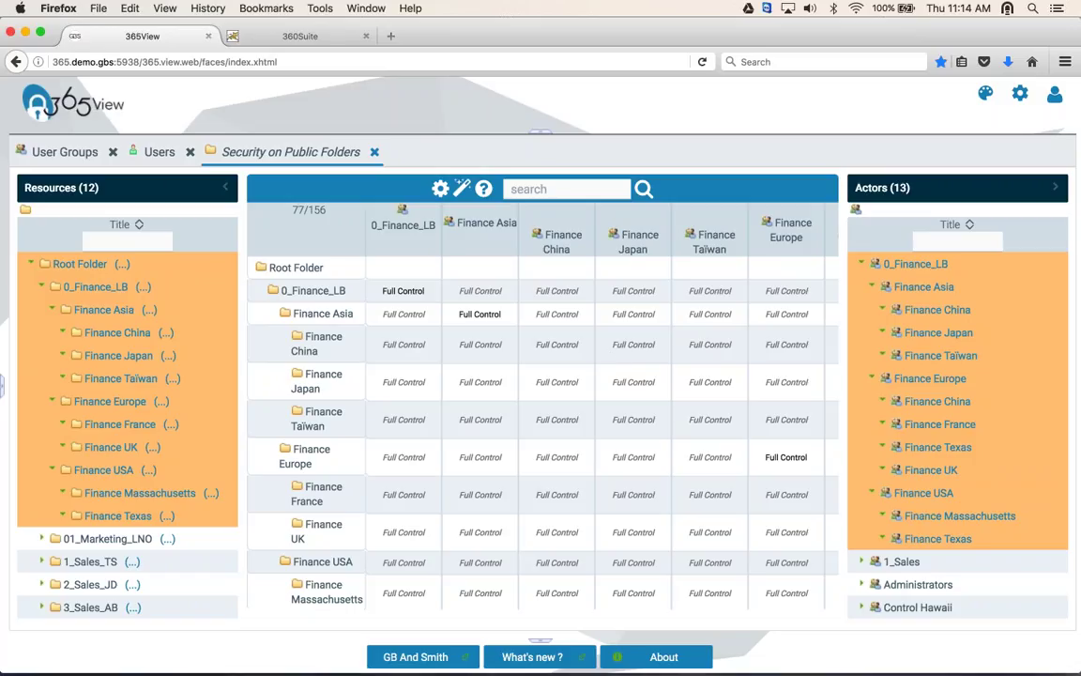
{"action": "left_click", "coordinate": [365, 8]}
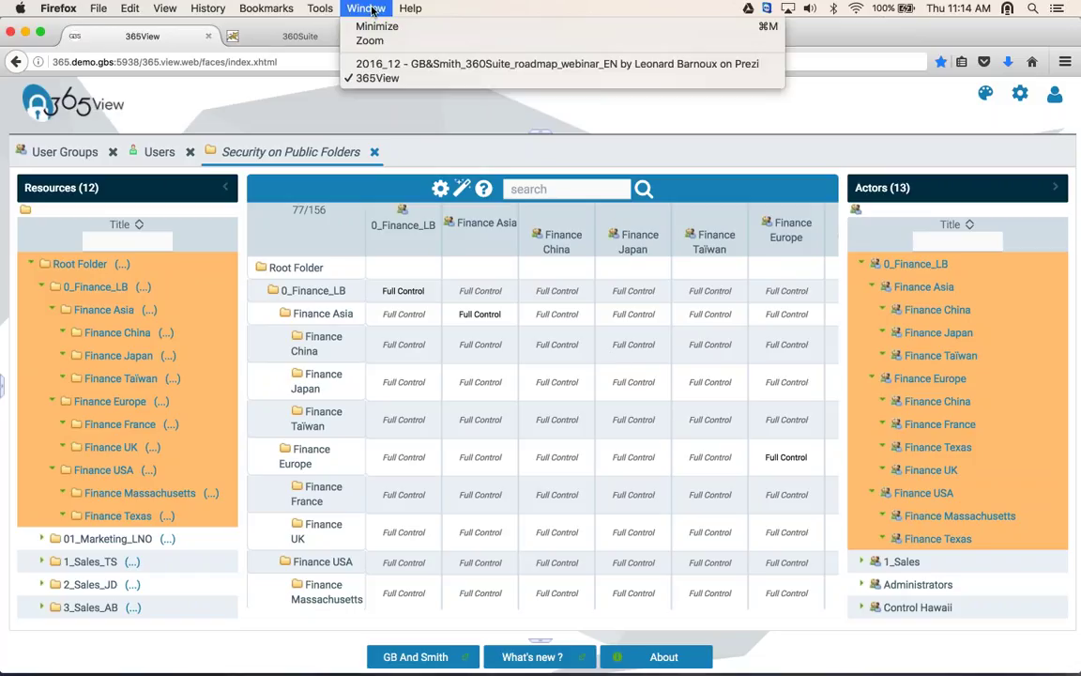
Step: Return to the Prezi roadmap presentation and advance two views past the 365View slide
{"action": "left_click", "coordinate": [382, 64]}
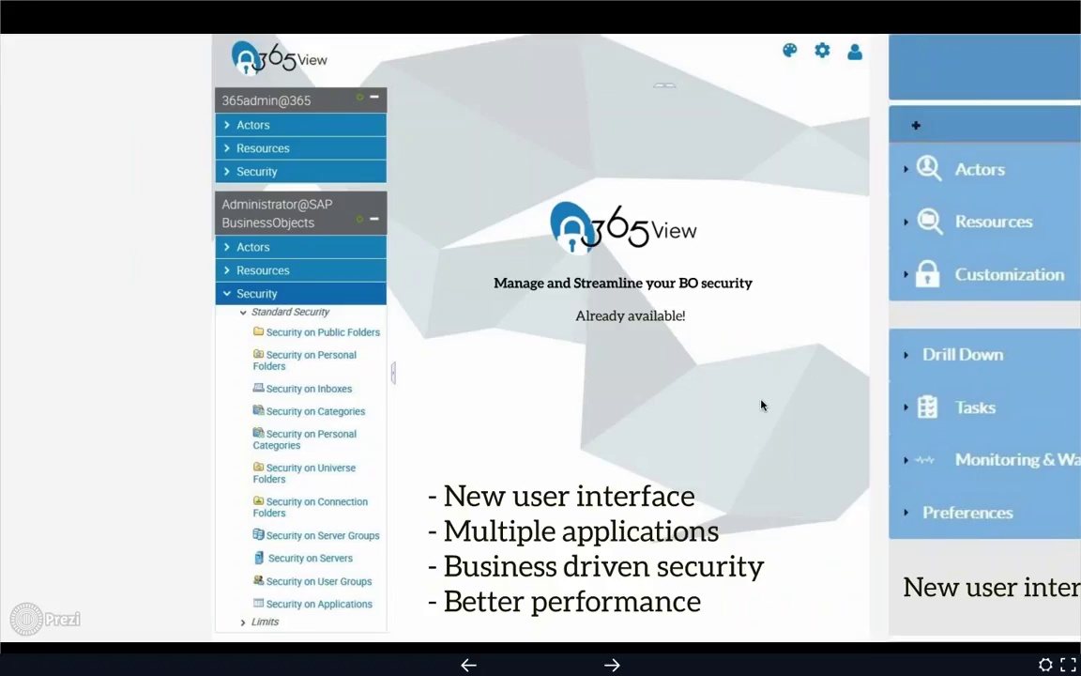
{"action": "left_click", "coordinate": [612, 665]}
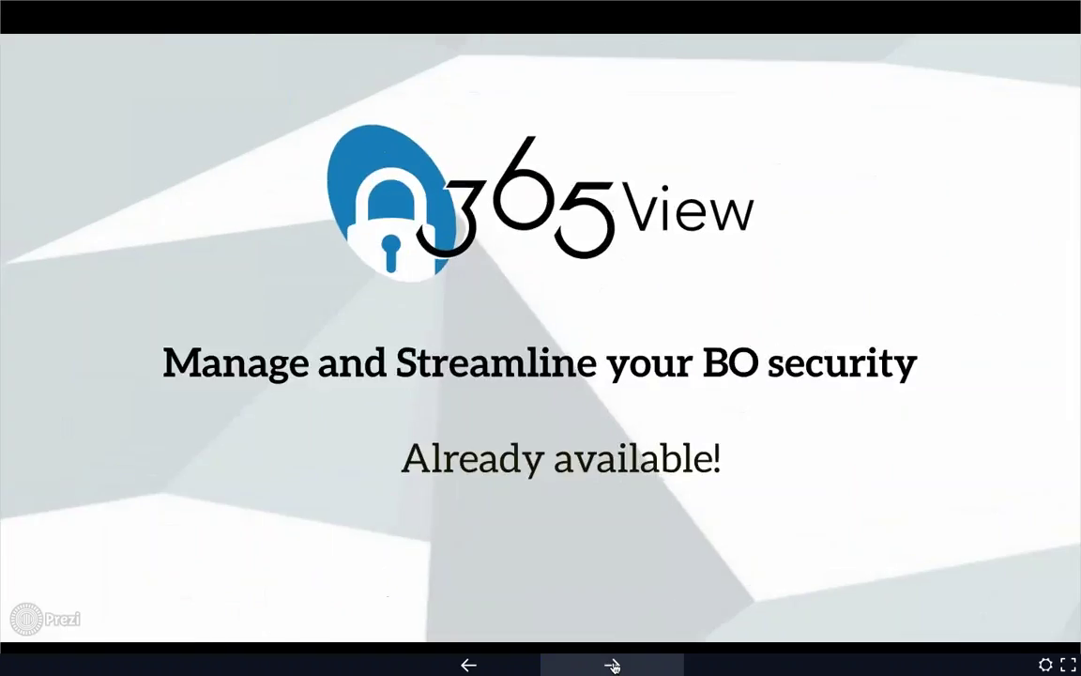
{"action": "left_click", "coordinate": [612, 665]}
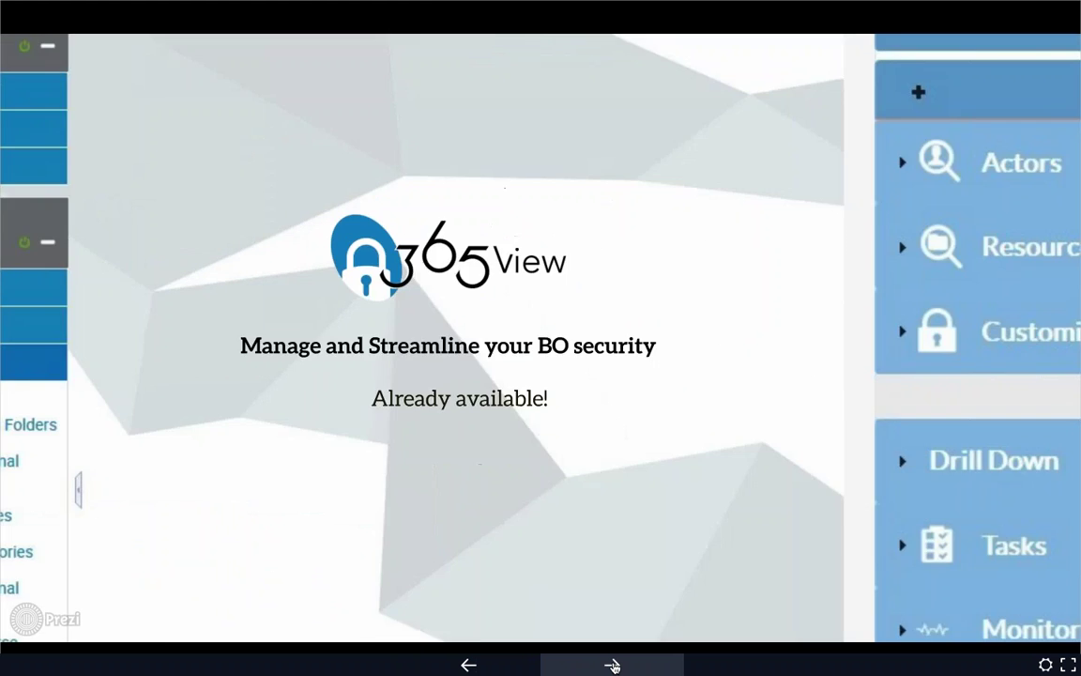
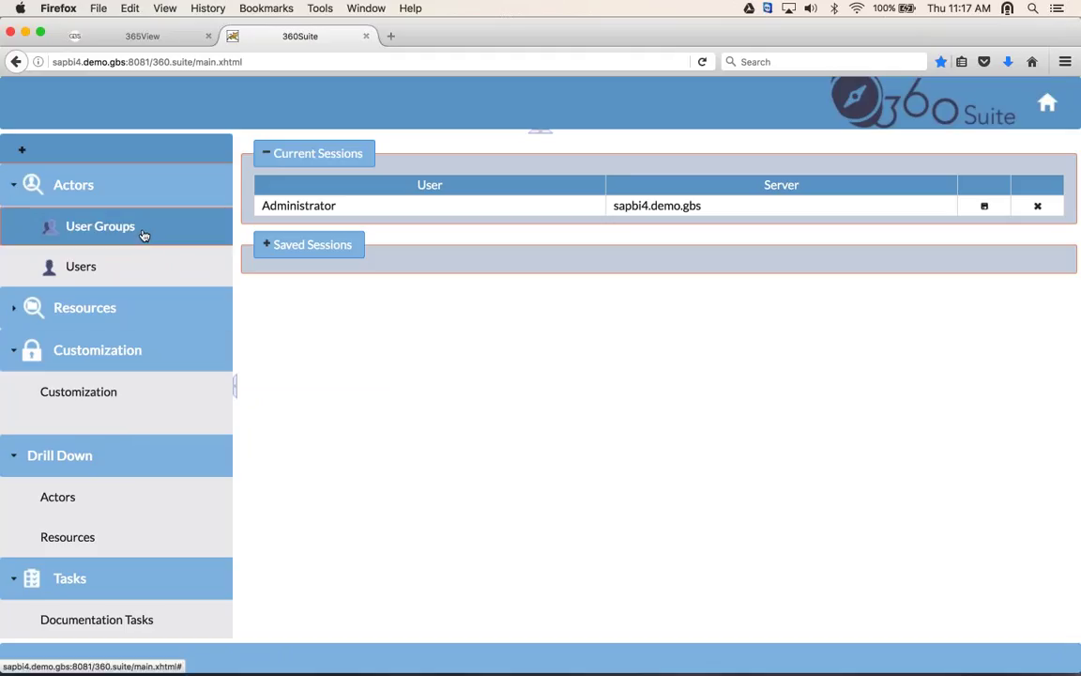
Step: Open the 0_Finance_LB group from the User Groups tree in its own tab
{"action": "left_click", "coordinate": [101, 226]}
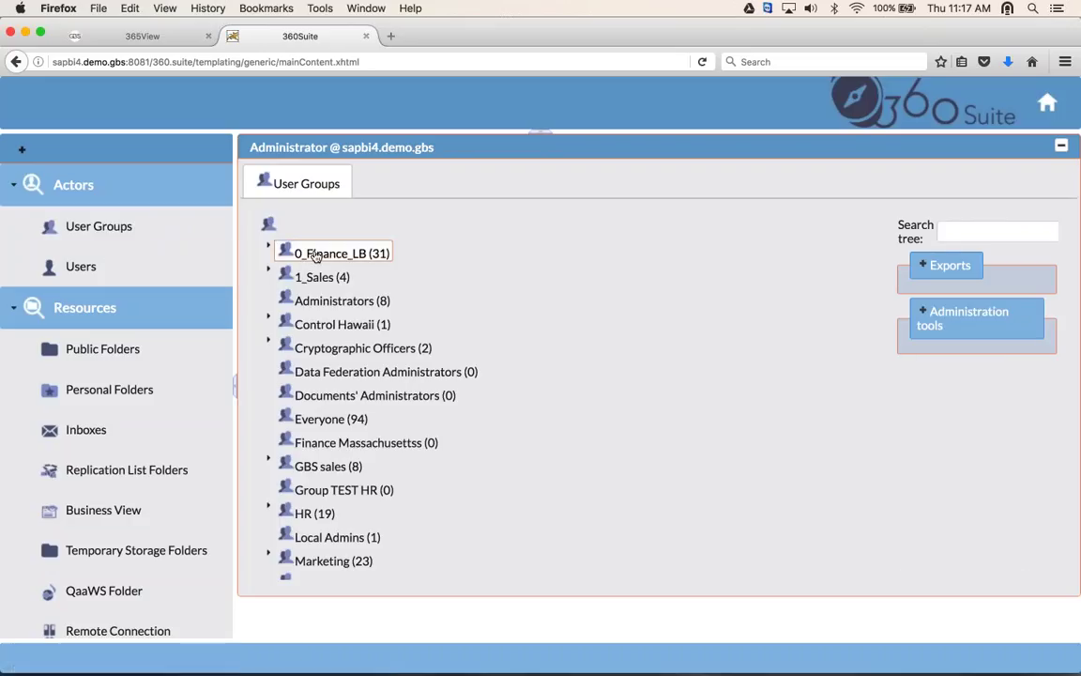
{"action": "left_click", "coordinate": [315, 256]}
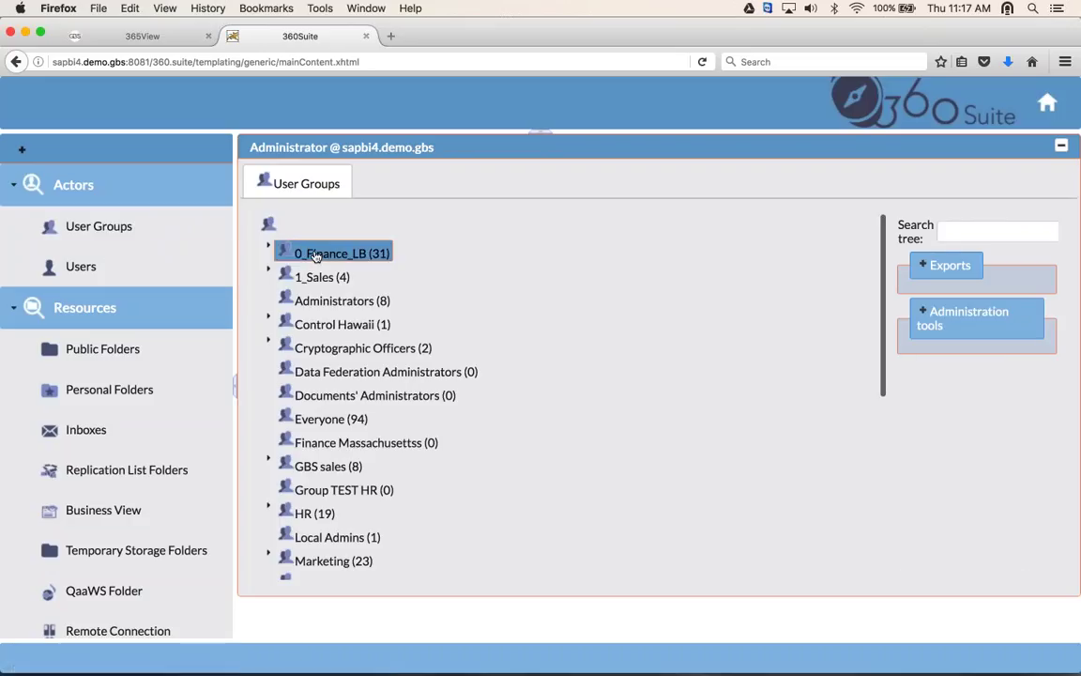
{"action": "right_click", "coordinate": [315, 255]}
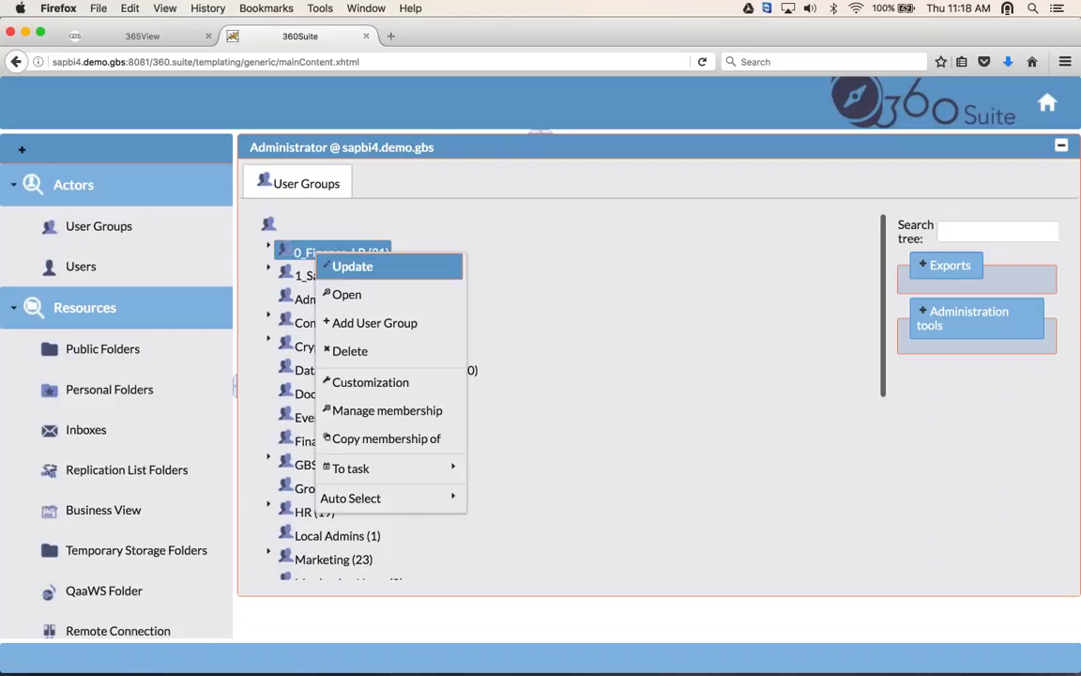
{"action": "left_click", "coordinate": [345, 294]}
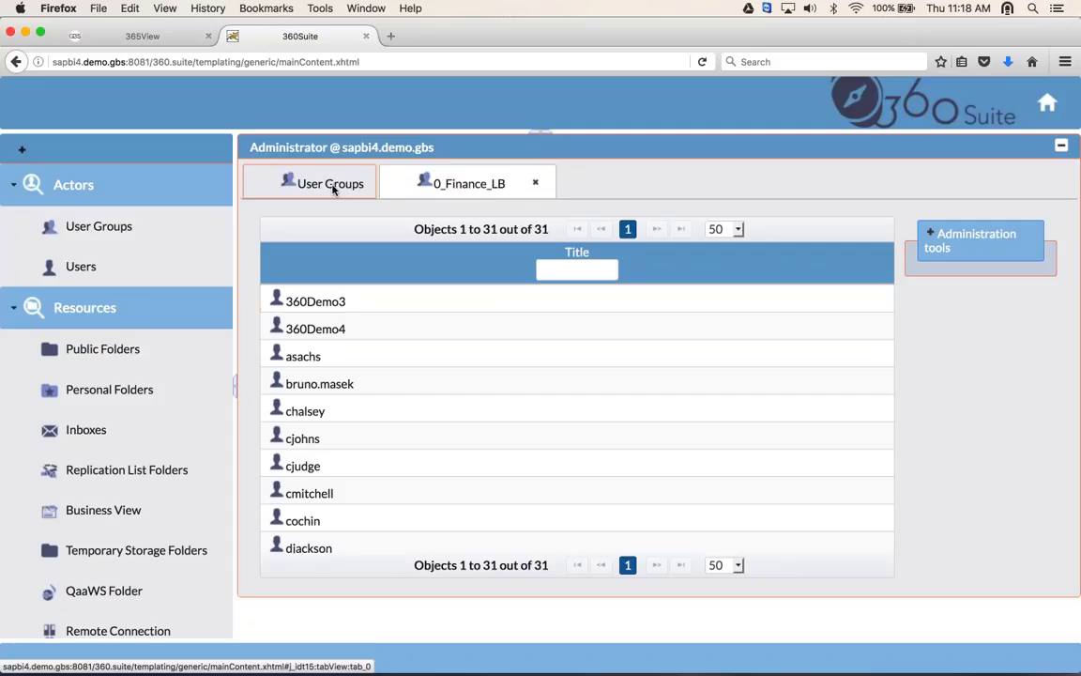
Step: Open the Administrators group in a tab beside 0_Finance_LB, then return to the group tree
{"action": "left_click", "coordinate": [333, 187]}
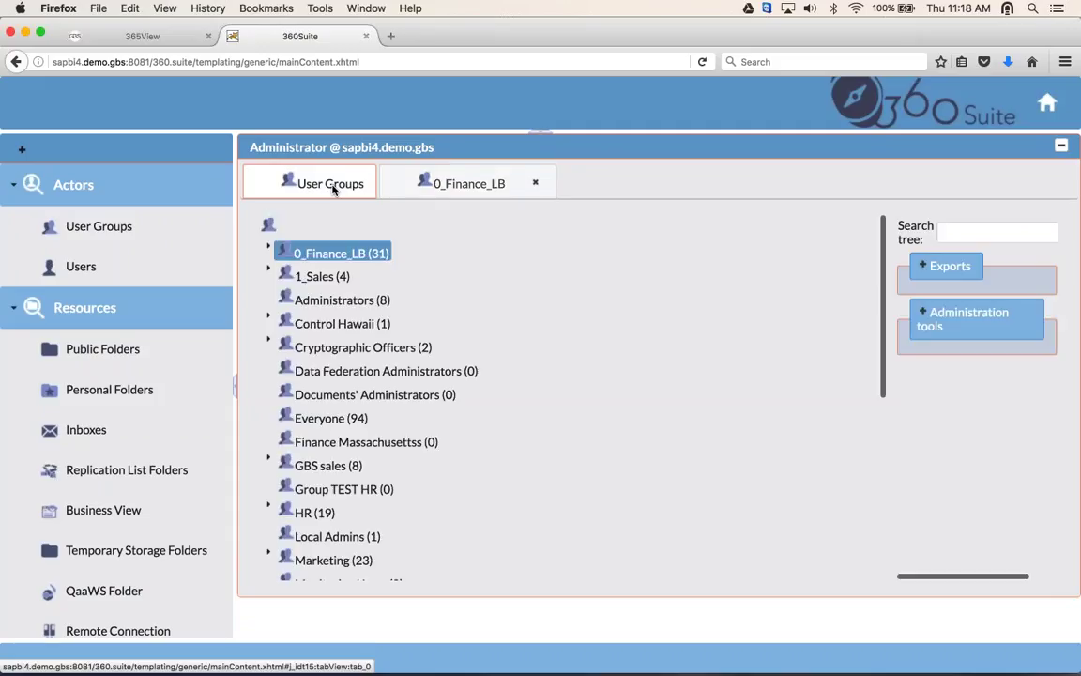
{"action": "right_click", "coordinate": [340, 302]}
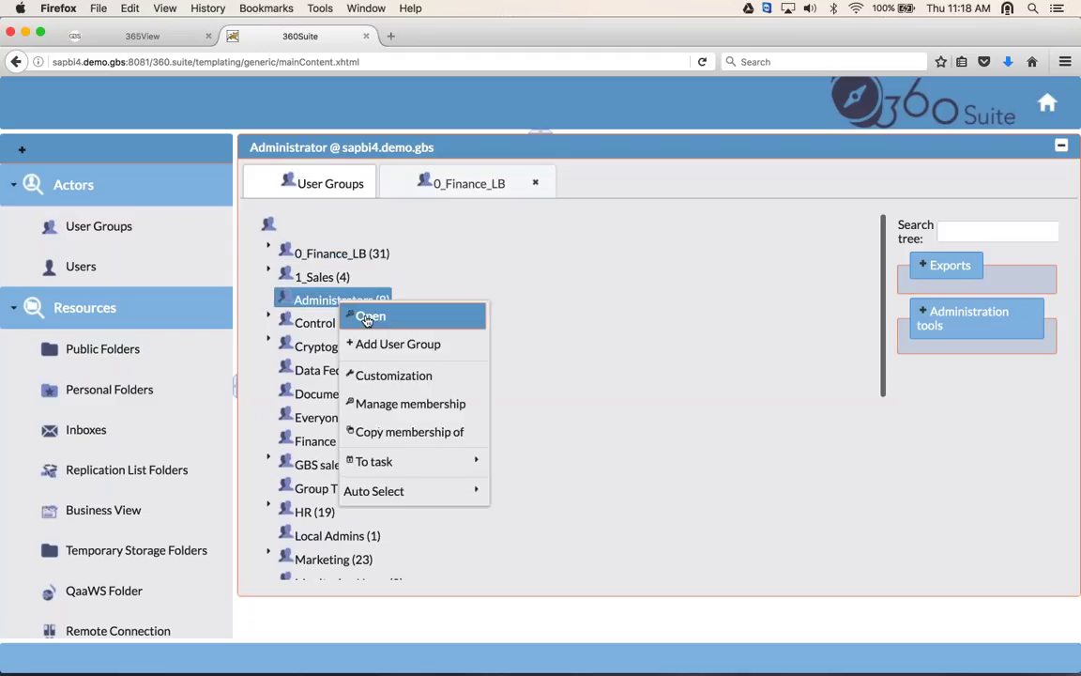
{"action": "left_click", "coordinate": [366, 316]}
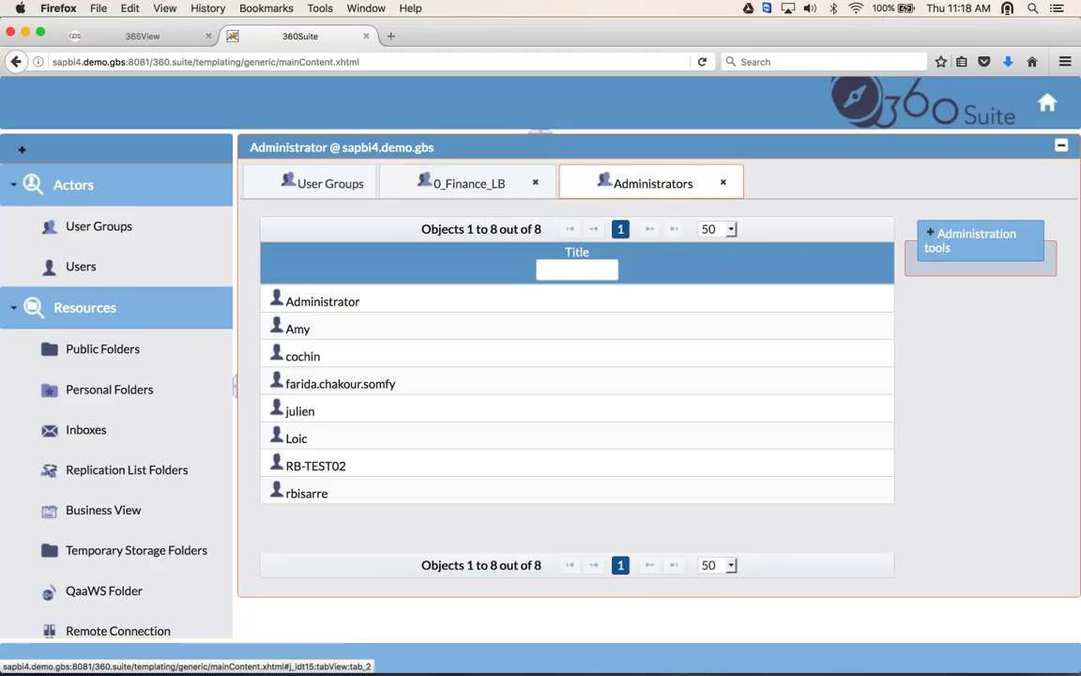
{"action": "left_click", "coordinate": [489, 185]}
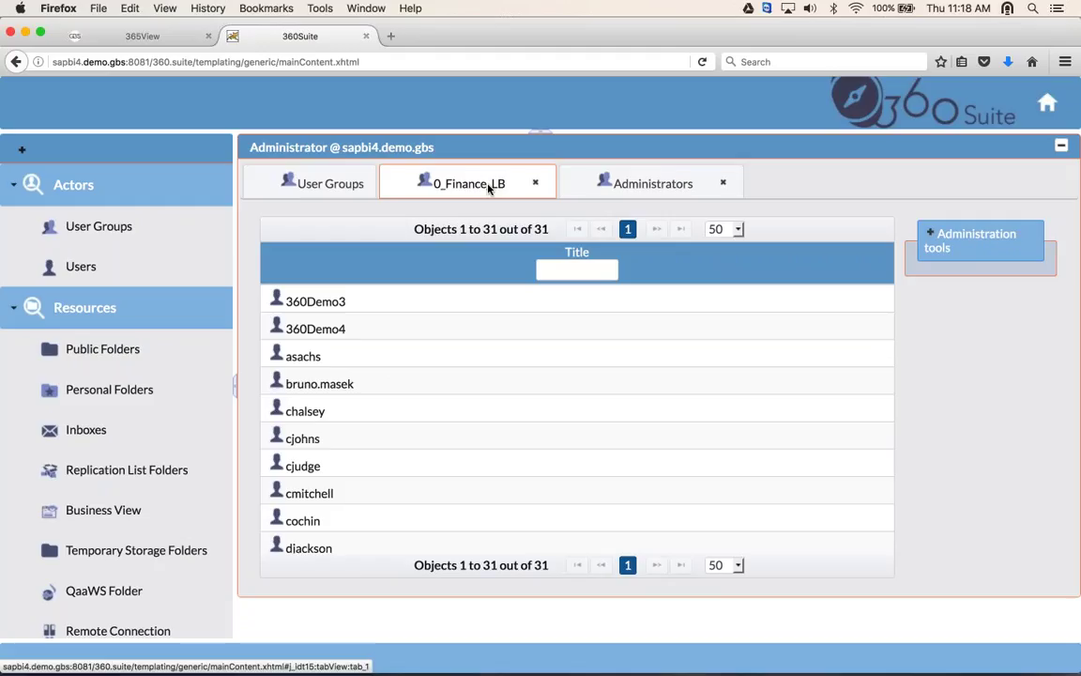
{"action": "left_click", "coordinate": [329, 183]}
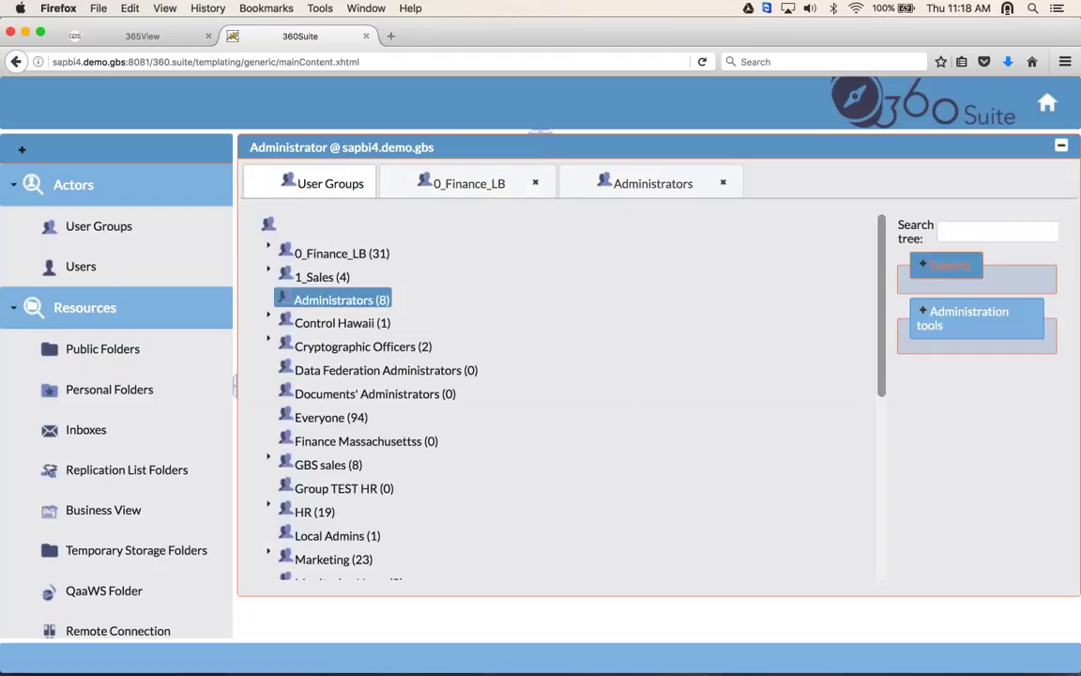
Step: Toggle the Exports panel, expand Administration tools, and collapse the Actors sidebar section
{"action": "left_click", "coordinate": [922, 267]}
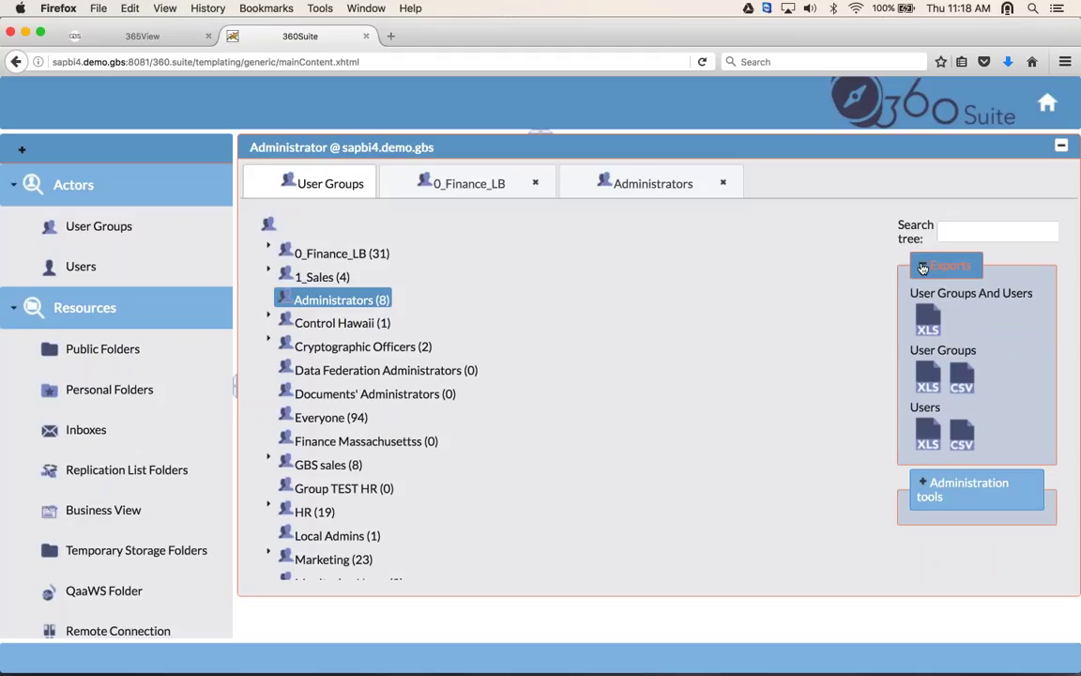
{"action": "left_click", "coordinate": [923, 268]}
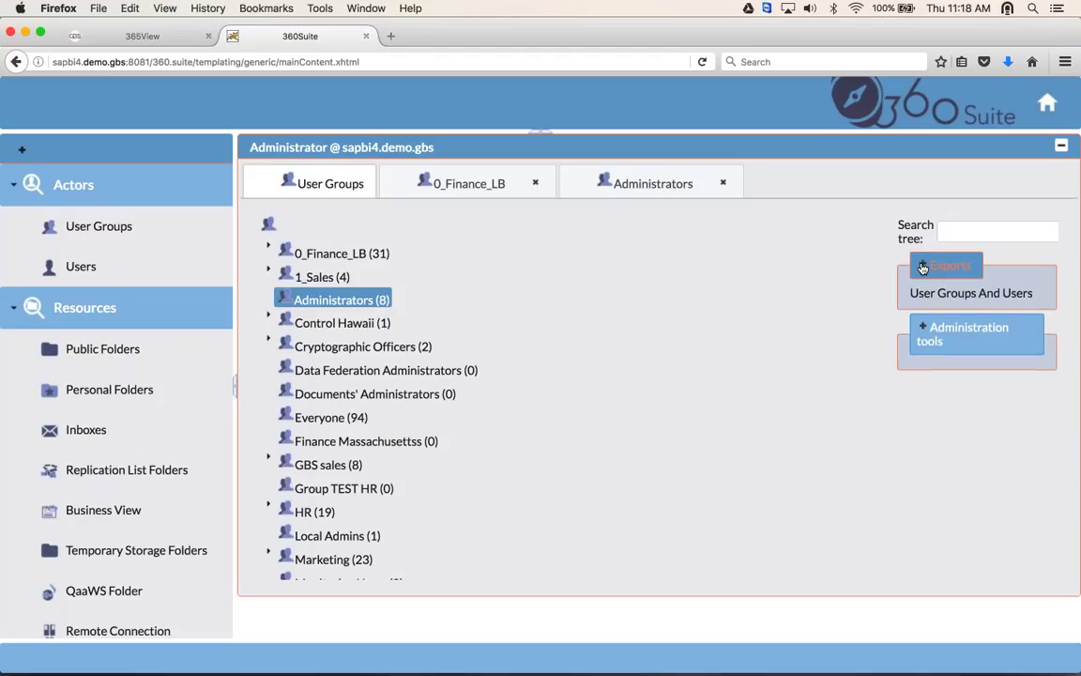
{"action": "left_click", "coordinate": [924, 313]}
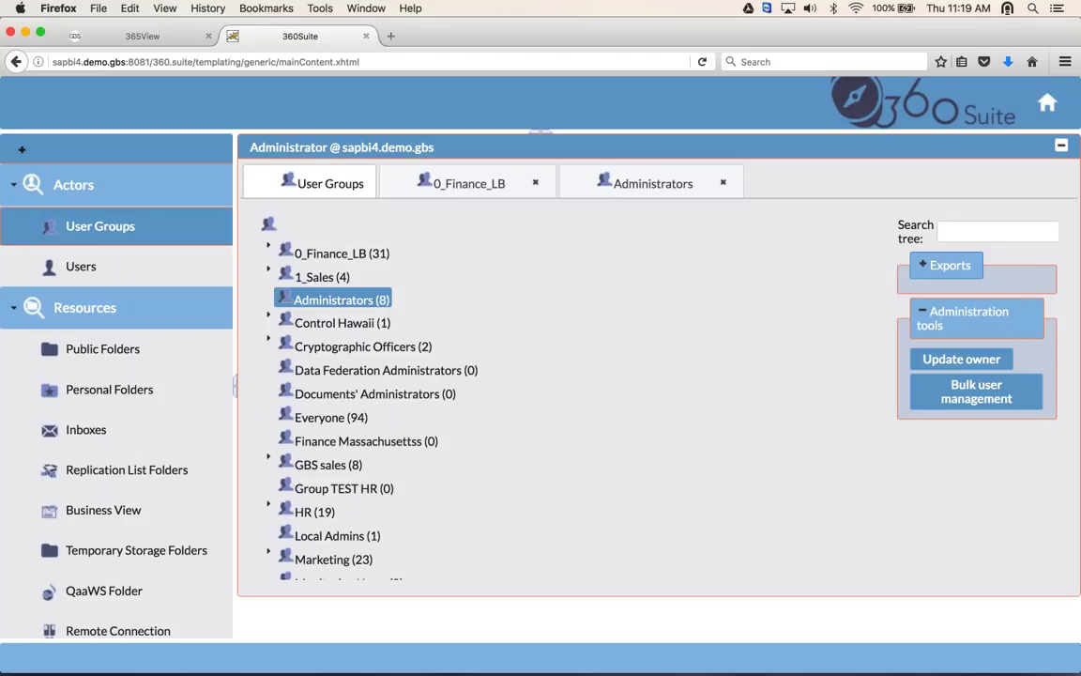
{"action": "left_click", "coordinate": [131, 191]}
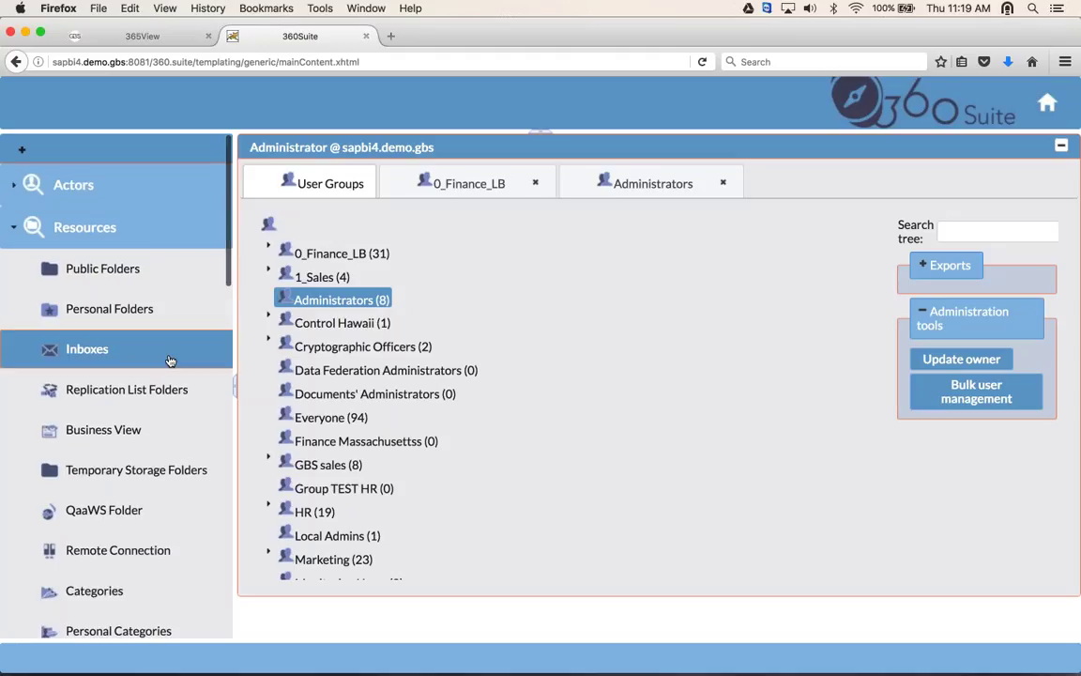
Step: Open Public Folders, collapse Resources, and go to the Resources drill-down page
{"action": "left_click", "coordinate": [155, 269]}
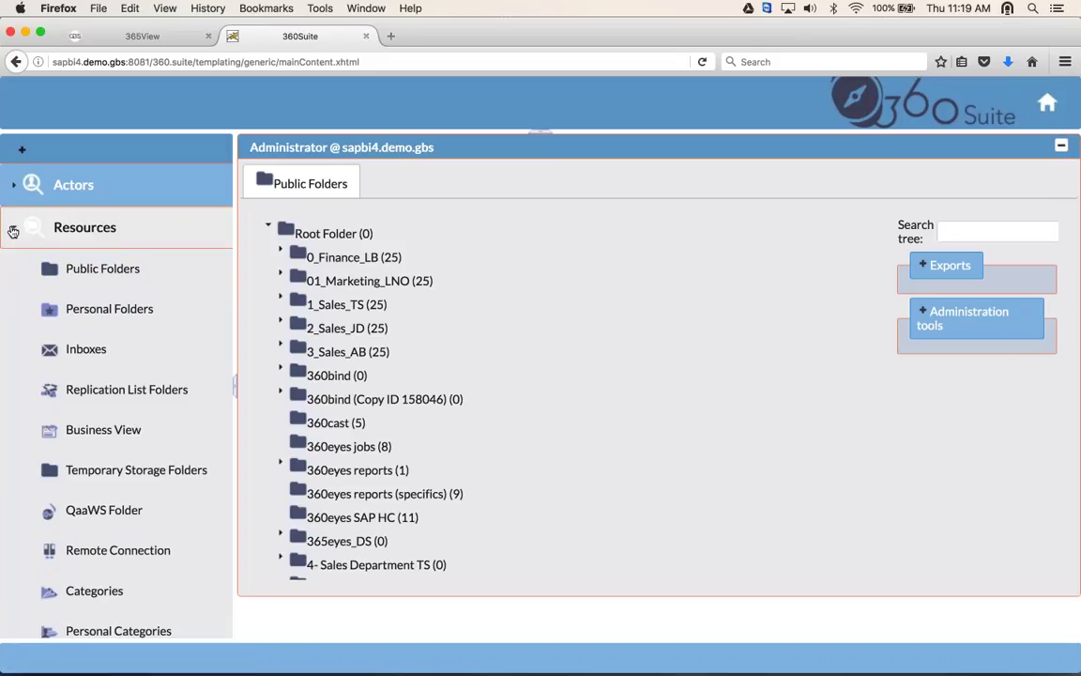
{"action": "left_click", "coordinate": [14, 229]}
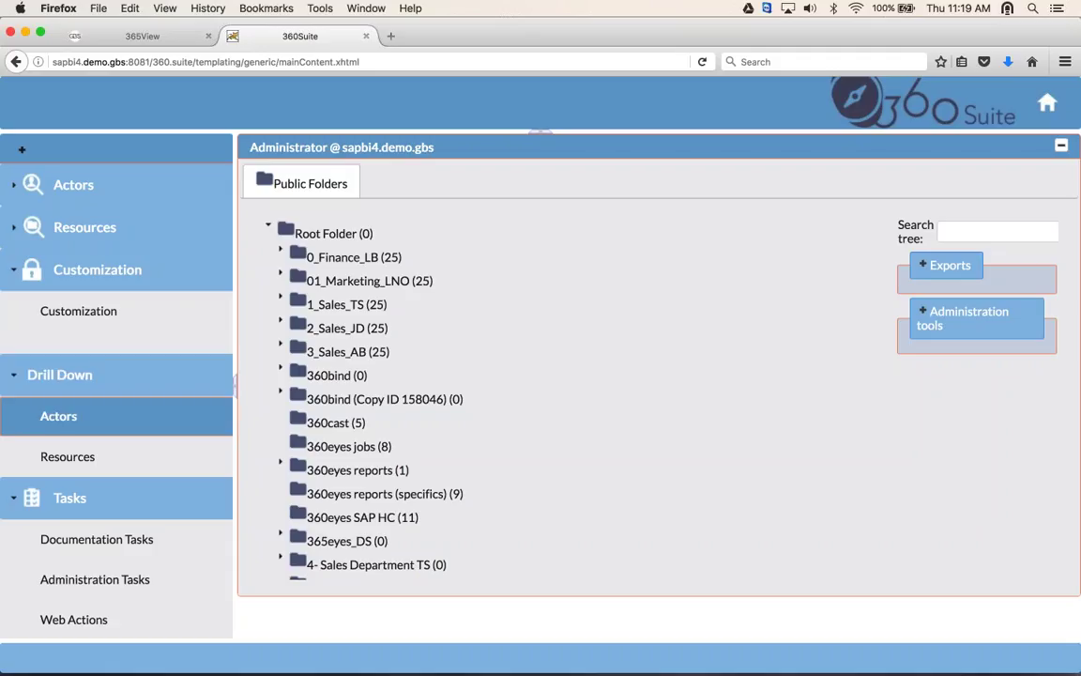
{"action": "left_click", "coordinate": [111, 460]}
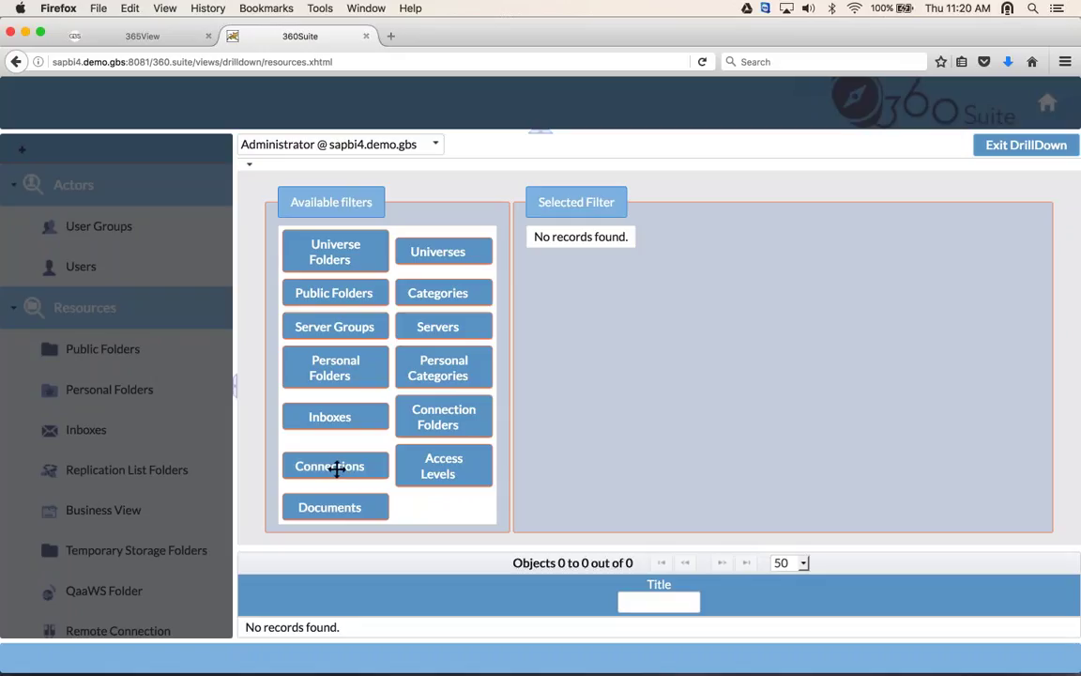
Step: Process a Connections filter on name like 360, returning 360eyes and 360eyes SAP HC
{"action": "left_click_drag", "start_coordinate": [336, 469], "coordinate": [657, 376]}
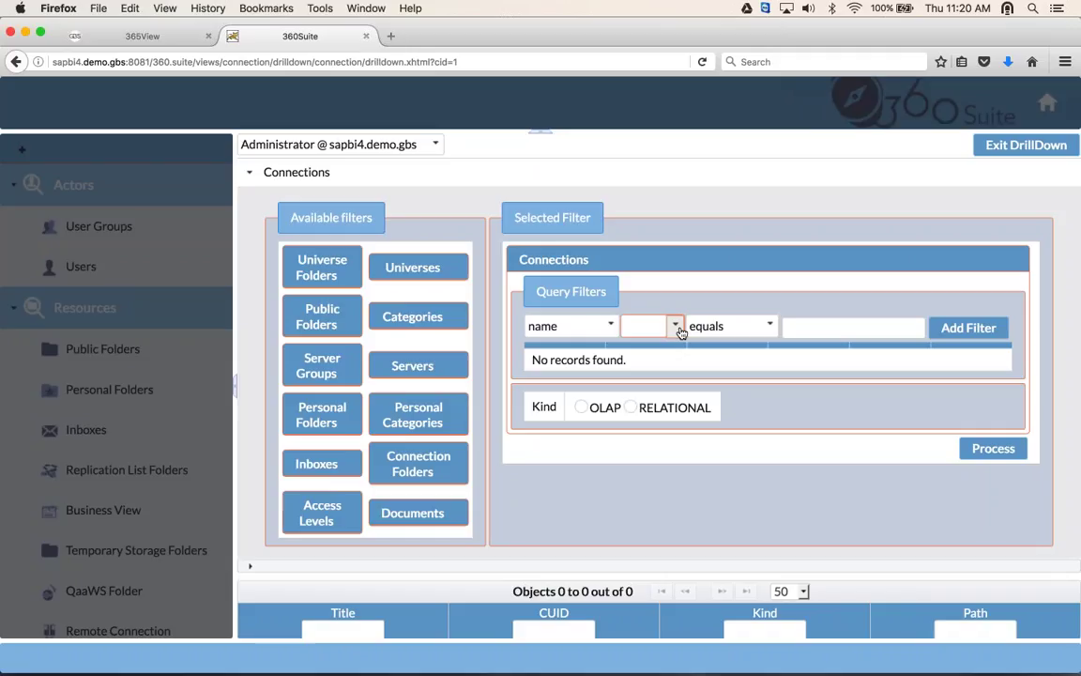
{"action": "left_click", "coordinate": [771, 326]}
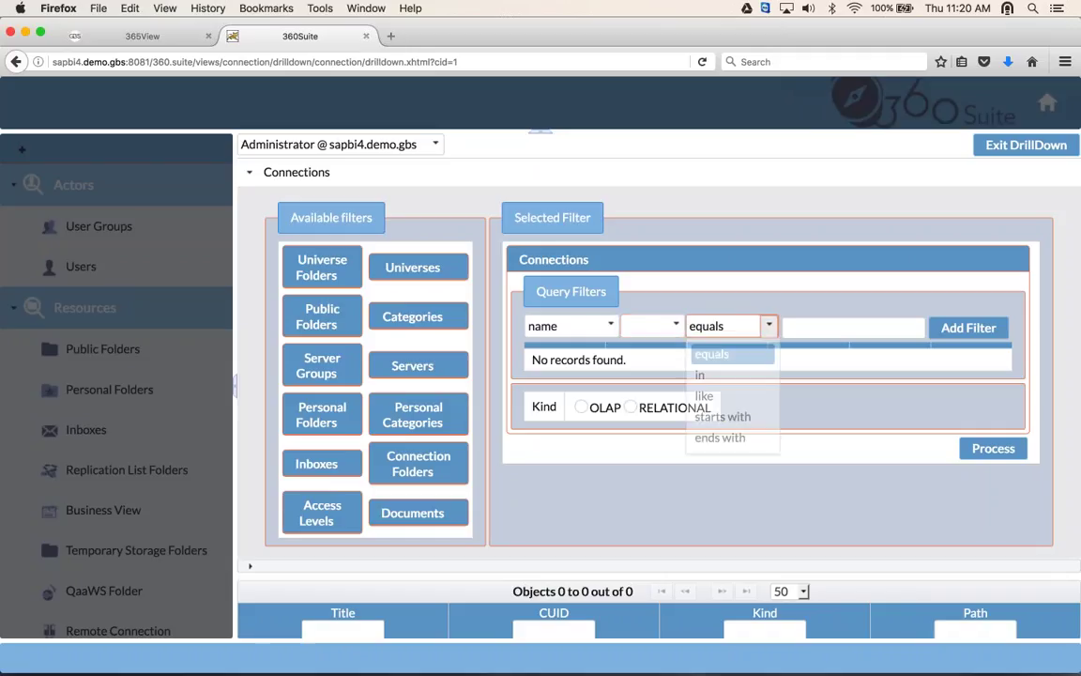
{"action": "left_click", "coordinate": [758, 399]}
{"action": "left_click", "coordinate": [858, 327]}
{"action": "type", "text": "360"}
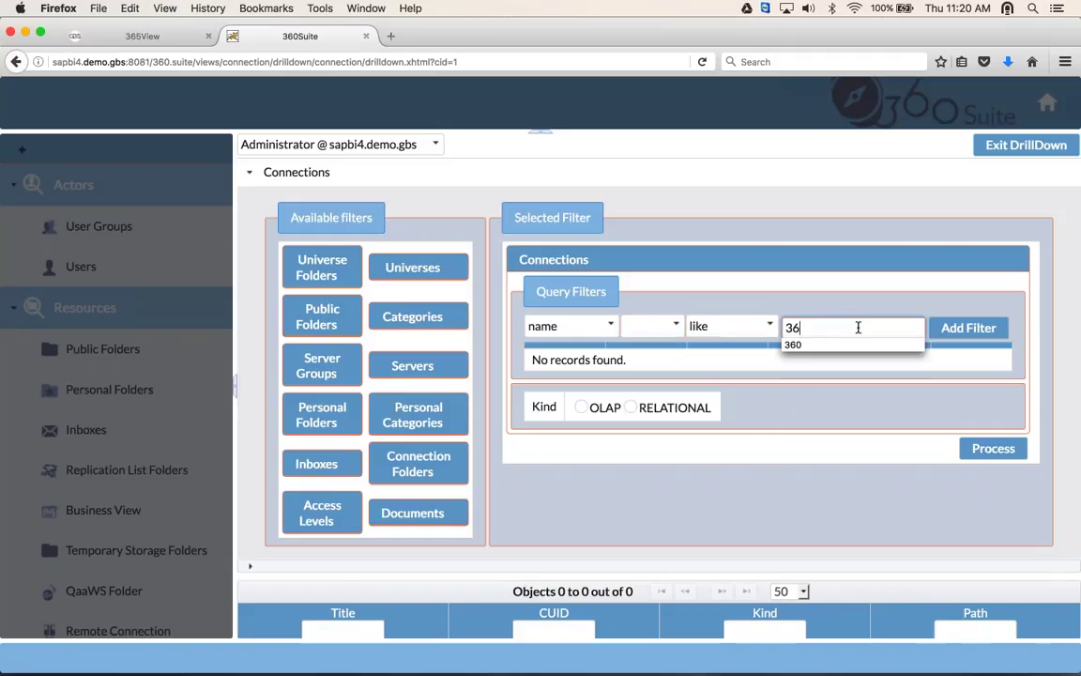
{"action": "left_click", "coordinate": [968, 328]}
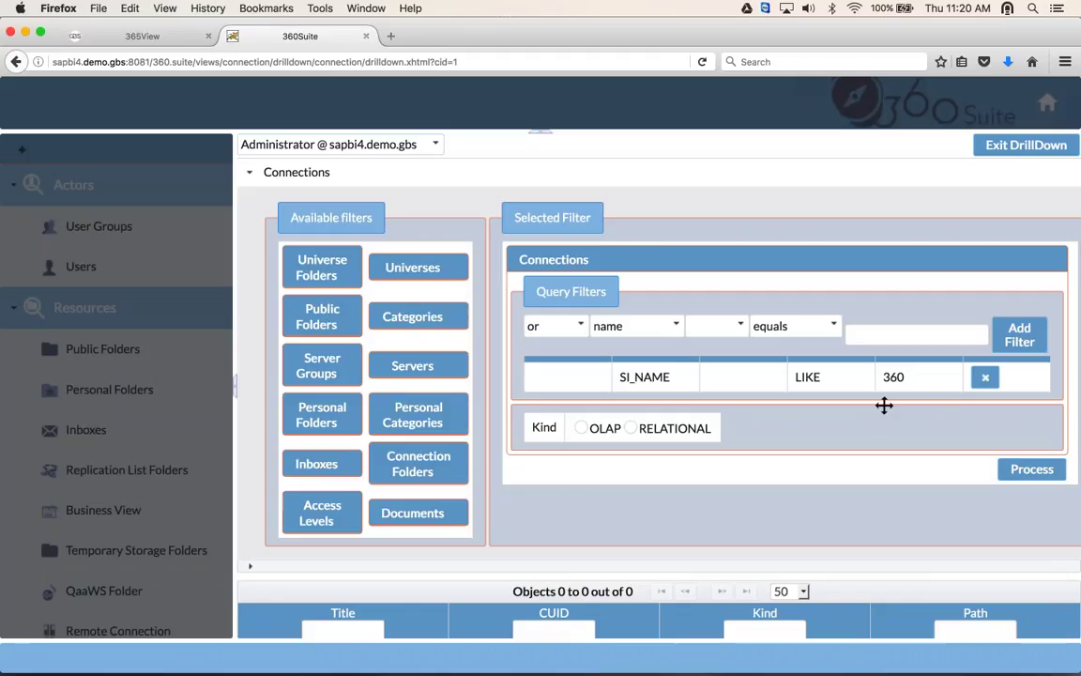
{"action": "left_click", "coordinate": [1030, 468]}
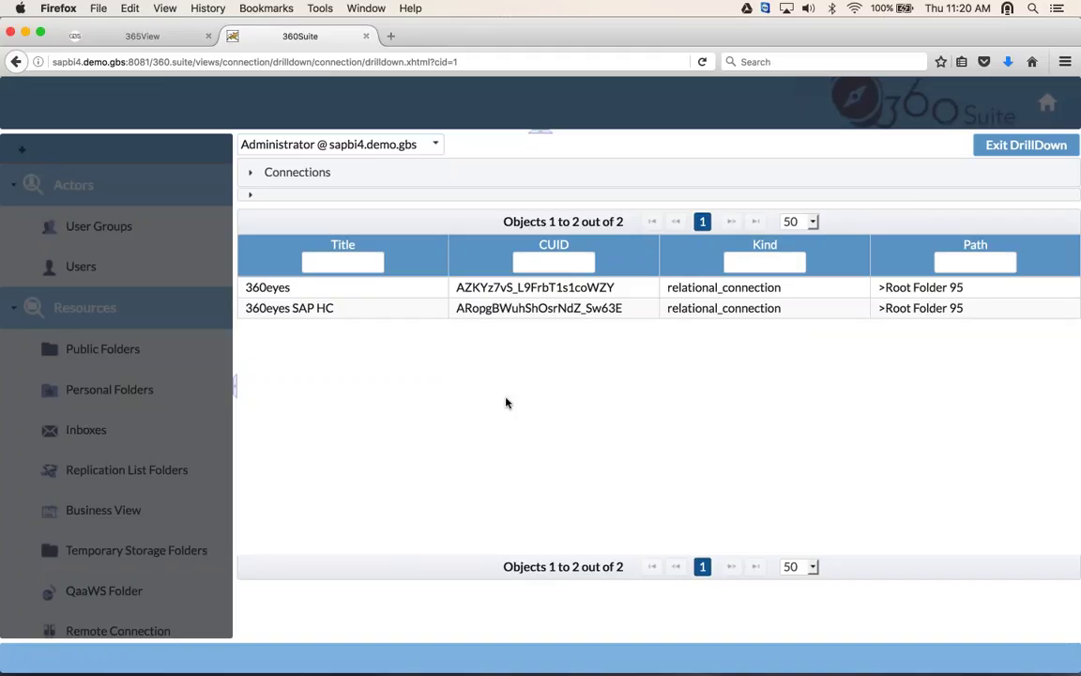
Step: Drill down to the seven universes using those connections
{"action": "left_click", "coordinate": [254, 197]}
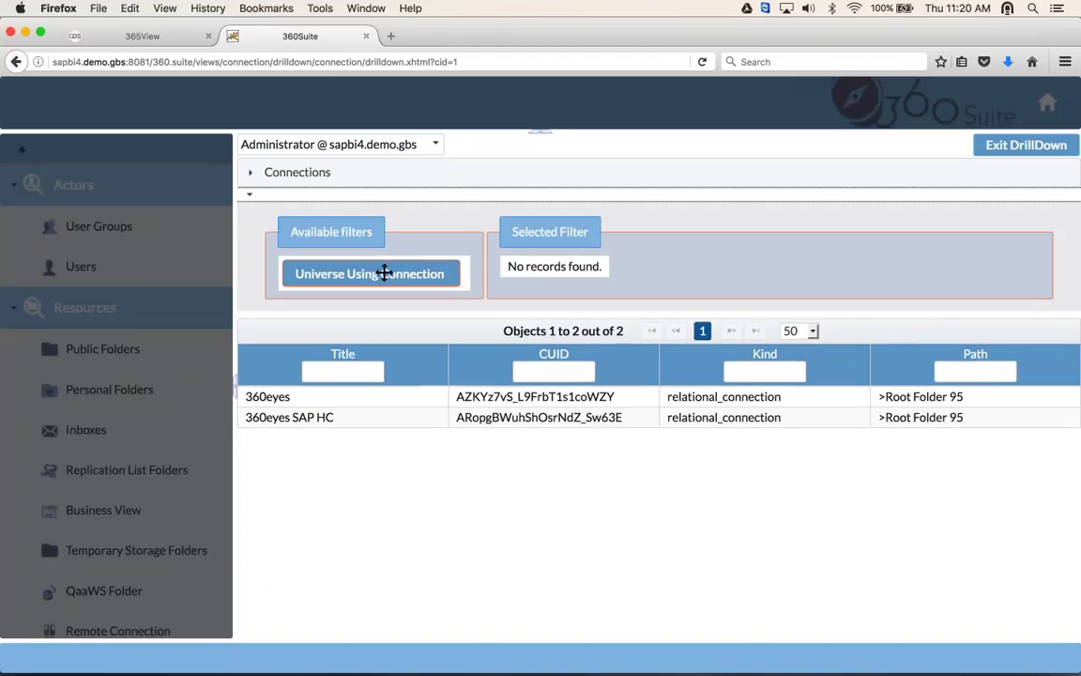
{"action": "left_click_drag", "start_coordinate": [384, 273], "coordinate": [554, 273]}
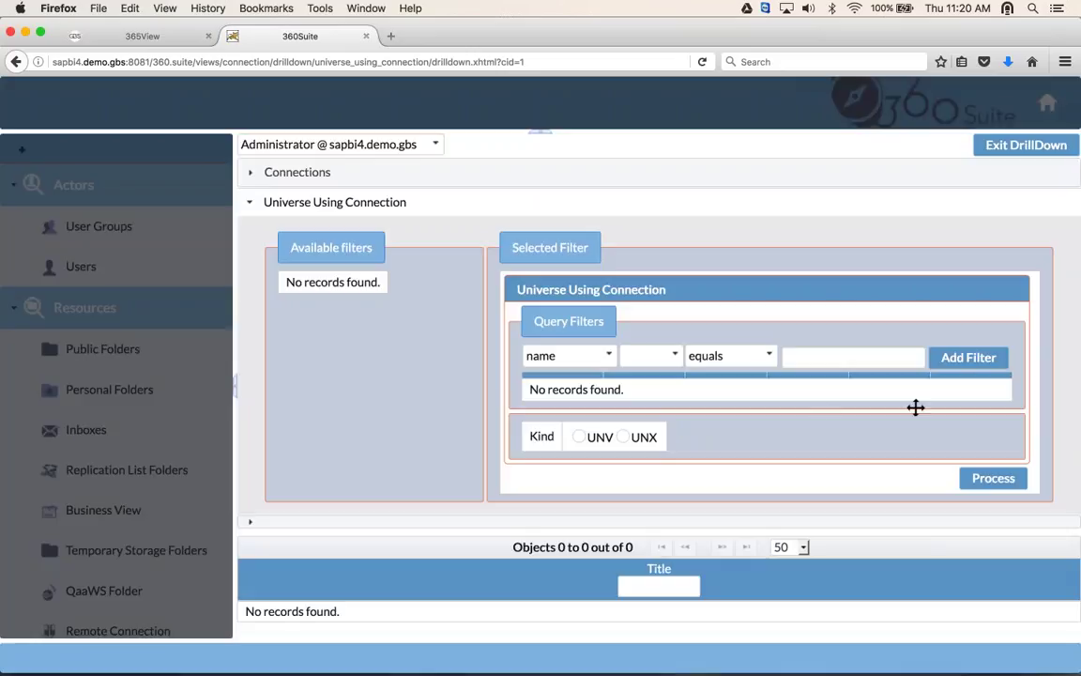
{"action": "left_click", "coordinate": [991, 479]}
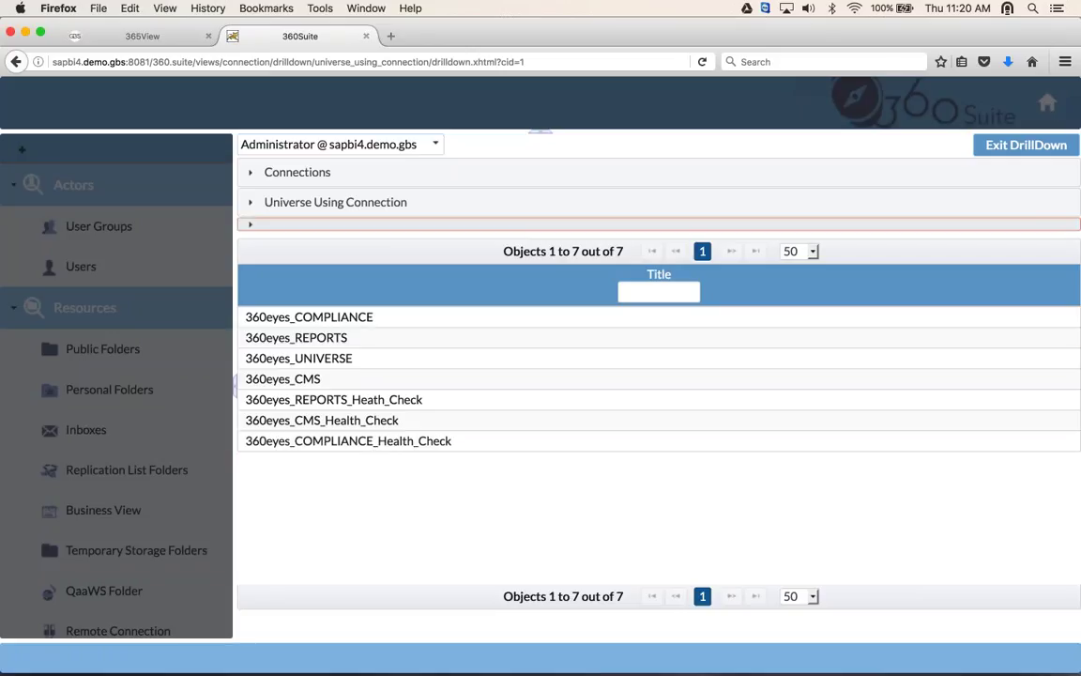
Step: Drill down further to the 58 Webi reports using those universes
{"action": "left_click", "coordinate": [250, 223]}
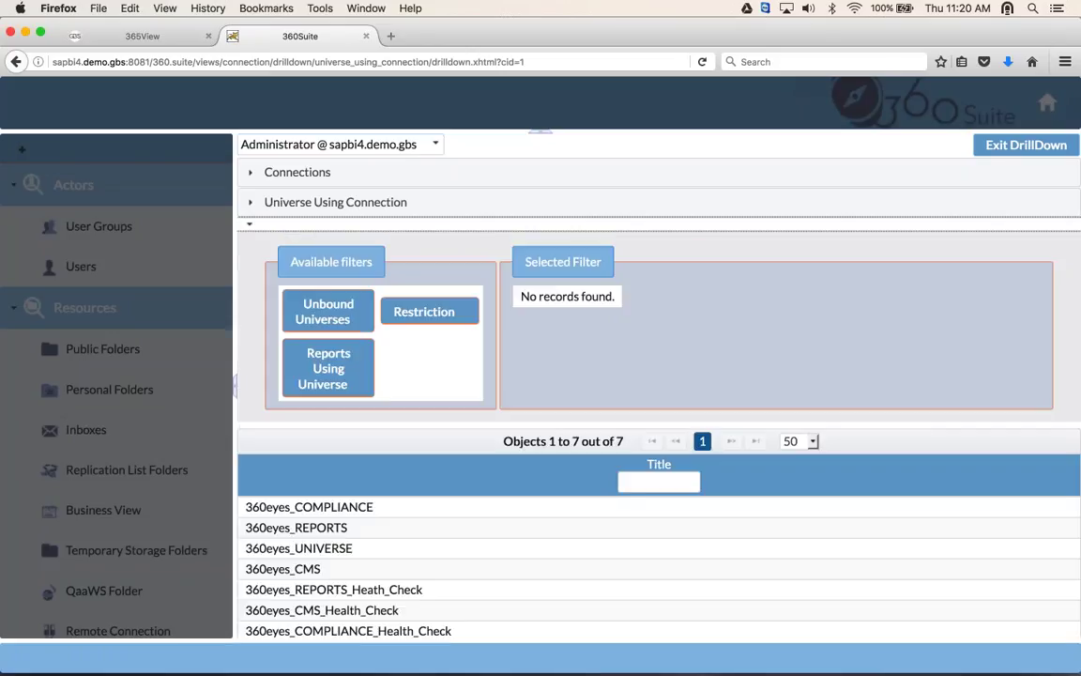
{"action": "left_click_drag", "start_coordinate": [334, 361], "coordinate": [488, 357]}
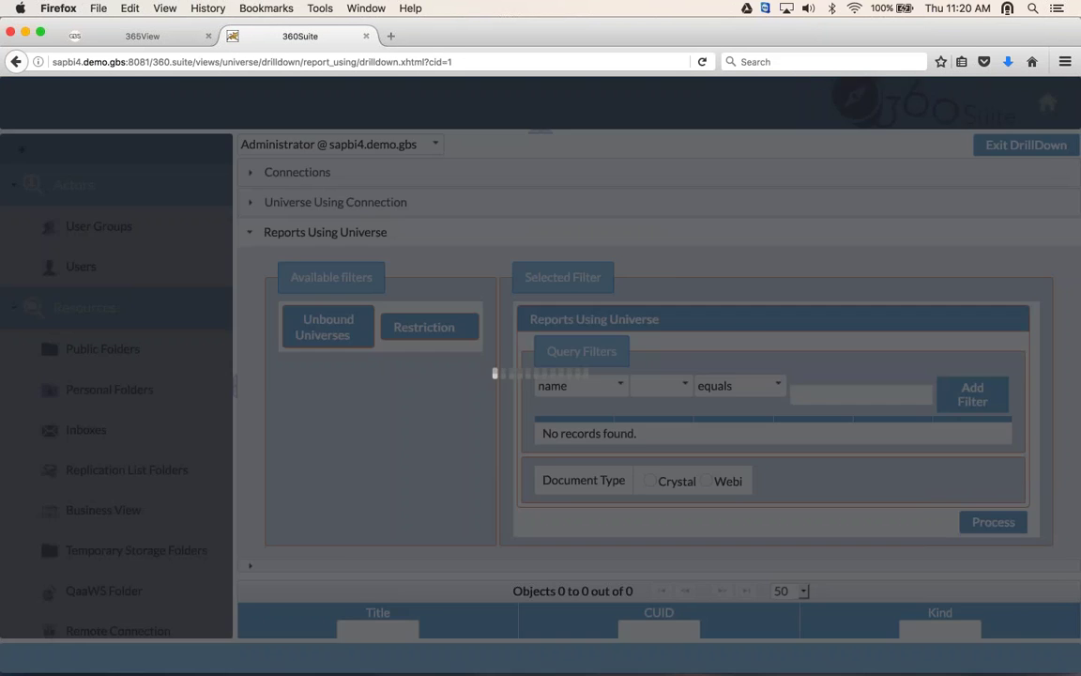
{"action": "scroll", "coordinate": [657, 500], "scroll_direction": "down", "scroll_amount": 1}
{"action": "scroll", "coordinate": [657, 505], "scroll_direction": "down", "scroll_amount": 3}
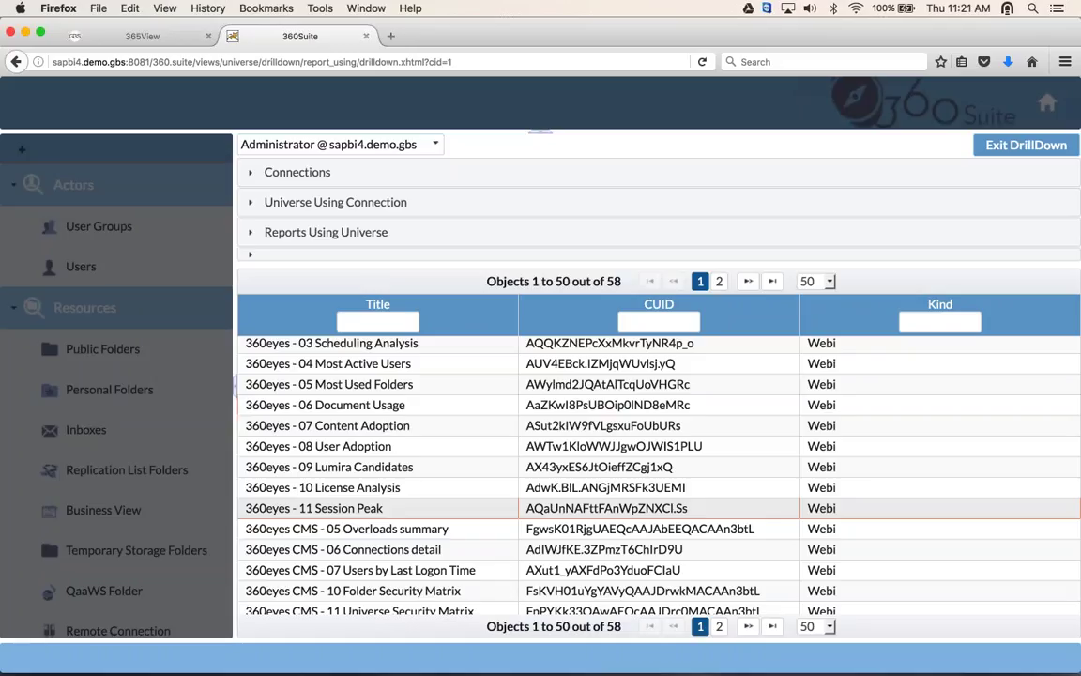
Step: Exit the drill-down and start a new monitor from the Monitoring page
{"action": "left_click", "coordinate": [1027, 148]}
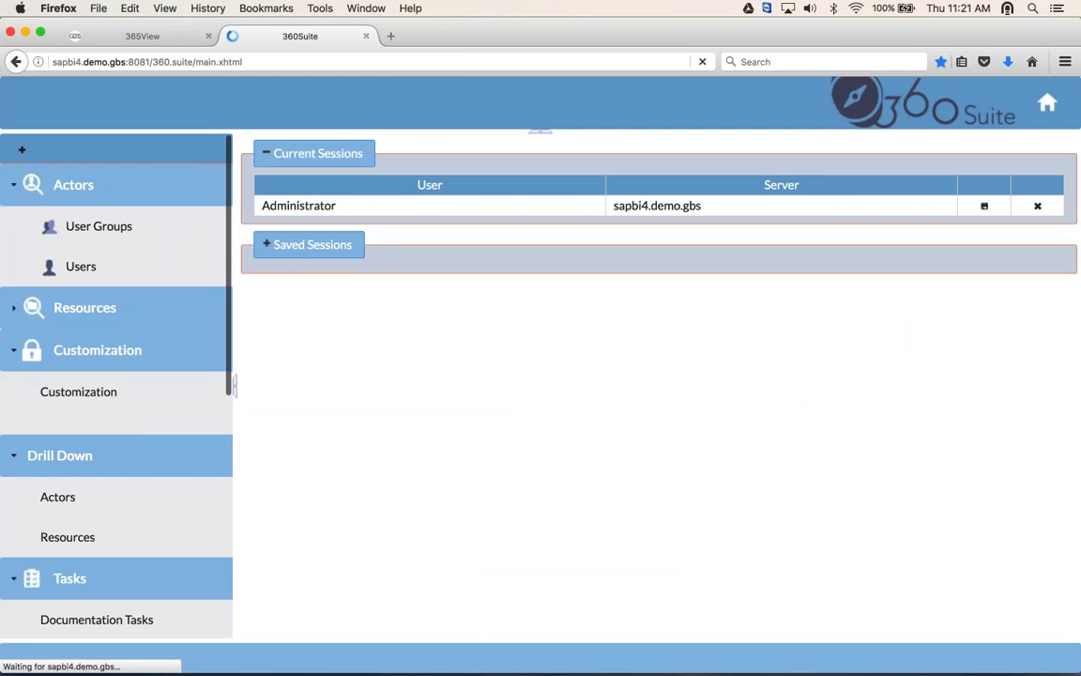
{"action": "left_click", "coordinate": [176, 510]}
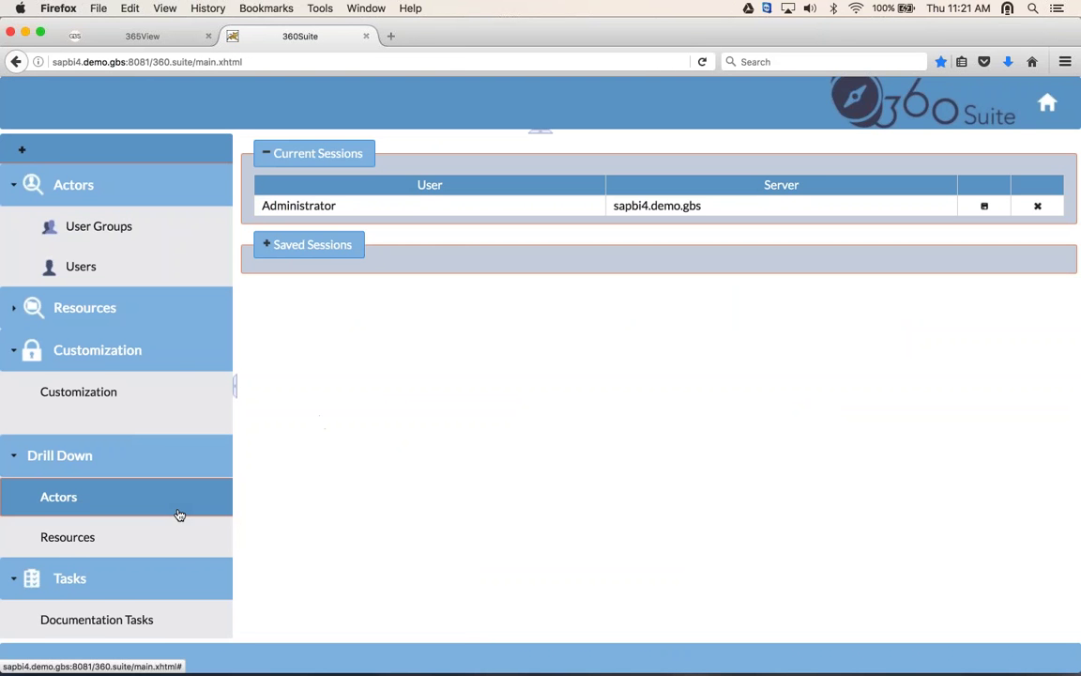
{"action": "scroll", "coordinate": [177, 514], "scroll_direction": "down", "scroll_amount": 5}
{"action": "scroll", "coordinate": [179, 515], "scroll_direction": "down", "scroll_amount": 6}
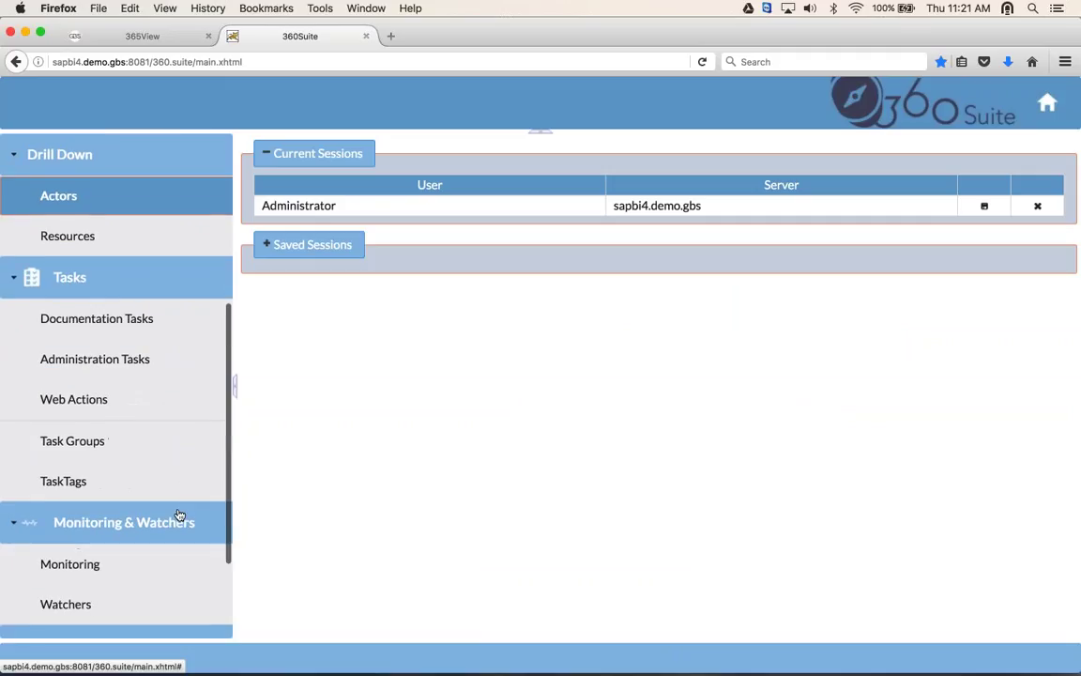
{"action": "left_click", "coordinate": [103, 445]}
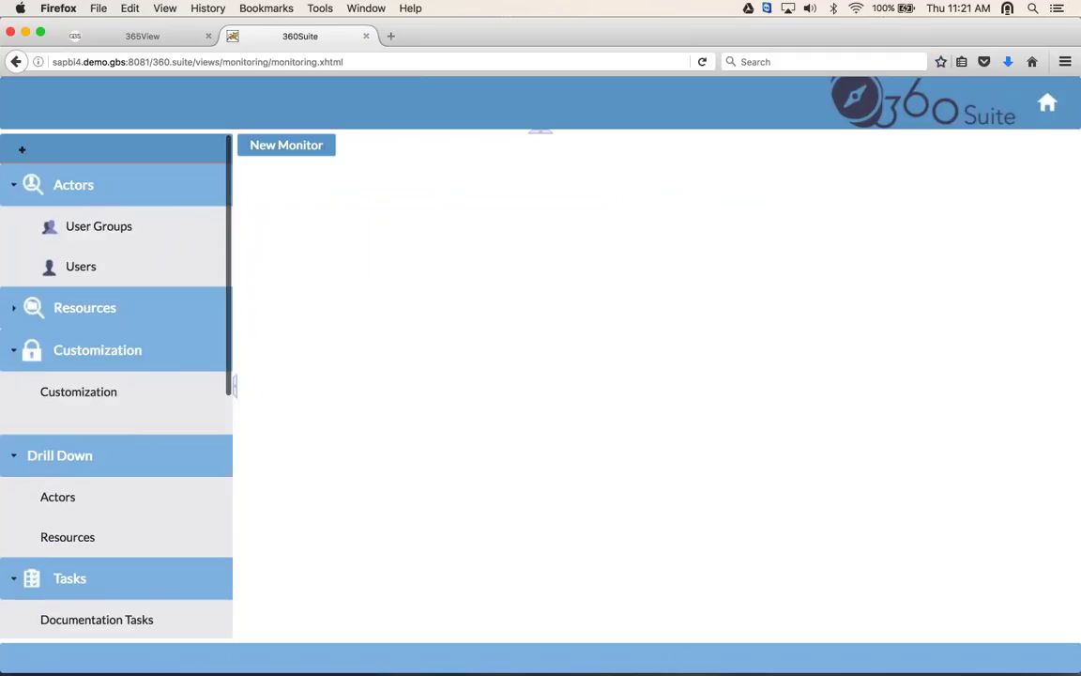
{"action": "left_click", "coordinate": [286, 144]}
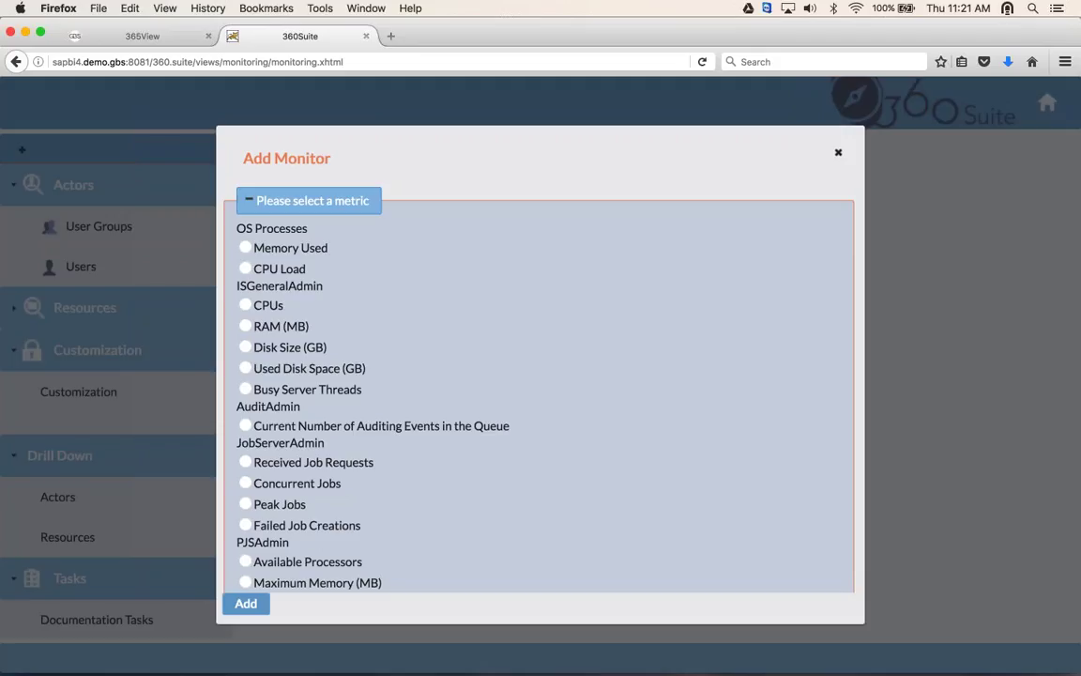
Step: Add a Memory Used monitor for AdaptiveJobServer, CentralManagementServer and WebIntelligenceProcessingServer
{"action": "left_click", "coordinate": [244, 248]}
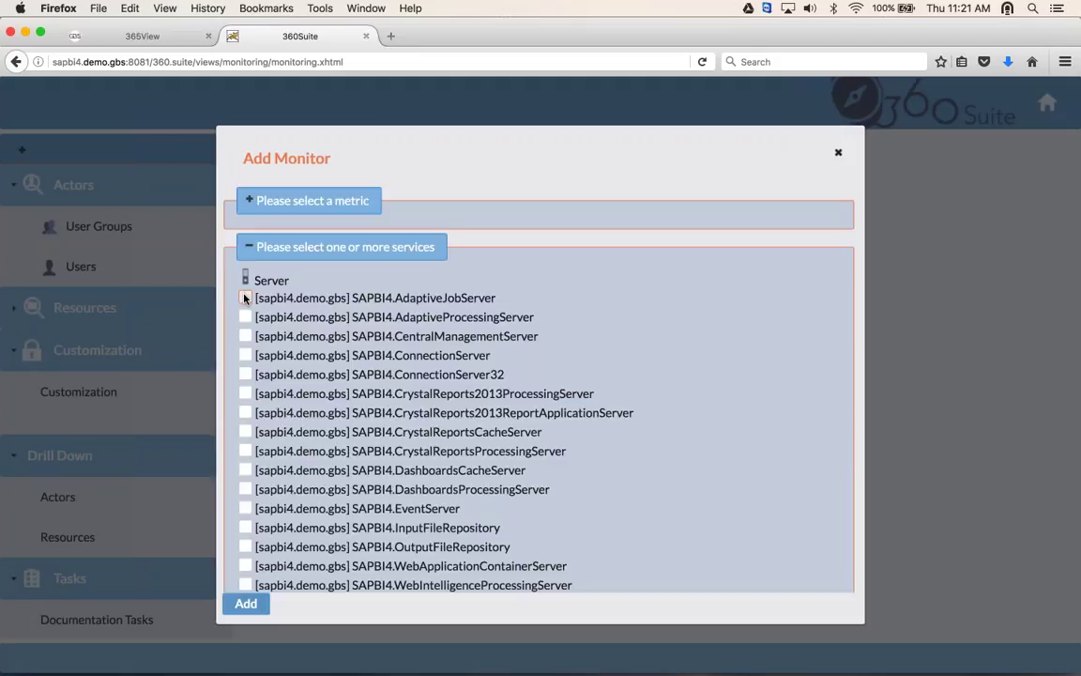
{"action": "left_click", "coordinate": [245, 298]}
{"action": "left_click", "coordinate": [245, 336]}
{"action": "scroll", "coordinate": [362, 437], "scroll_direction": "down", "scroll_amount": 3}
{"action": "left_click", "coordinate": [245, 520]}
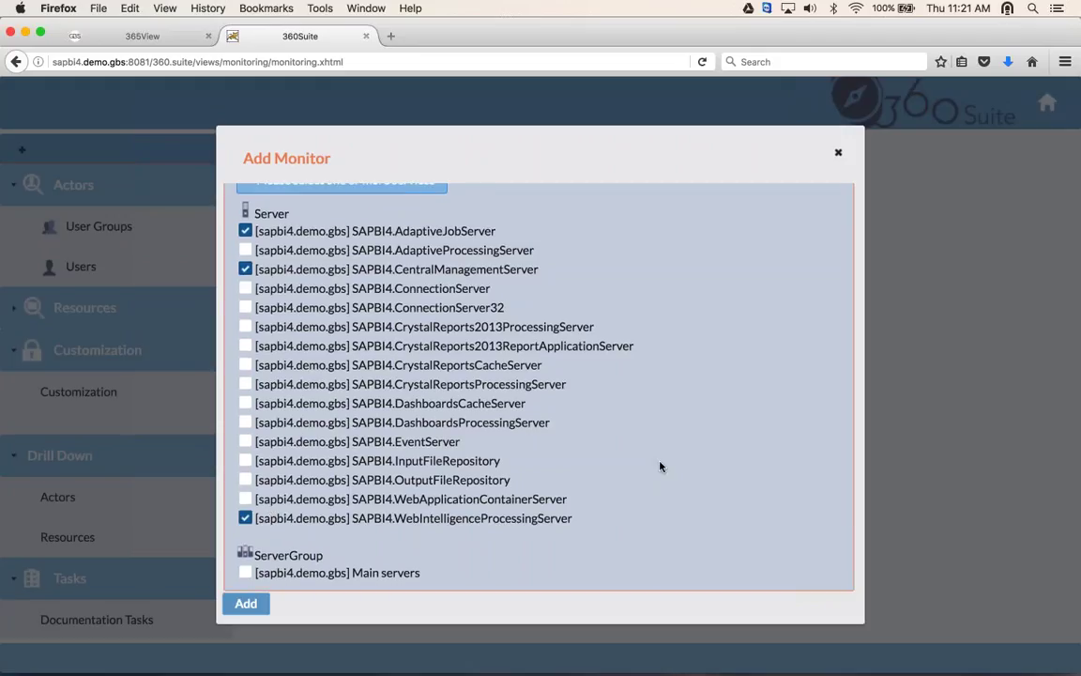
{"action": "scroll", "coordinate": [660, 467], "scroll_direction": "down", "scroll_amount": 2}
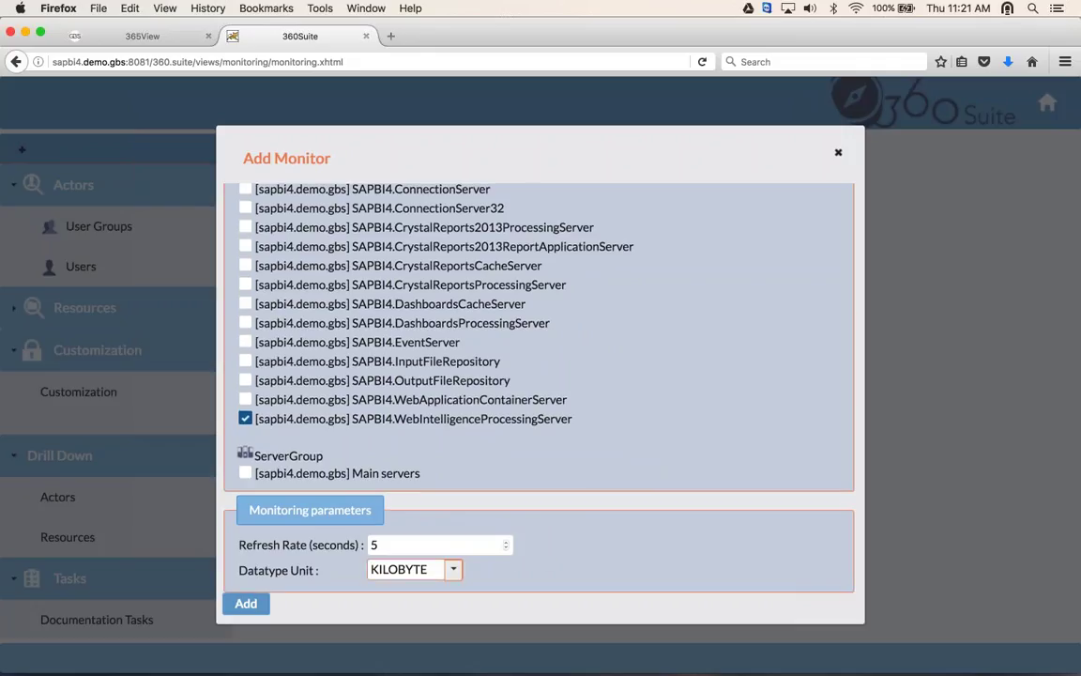
{"action": "scroll", "coordinate": [353, 444], "scroll_direction": "up", "scroll_amount": 4}
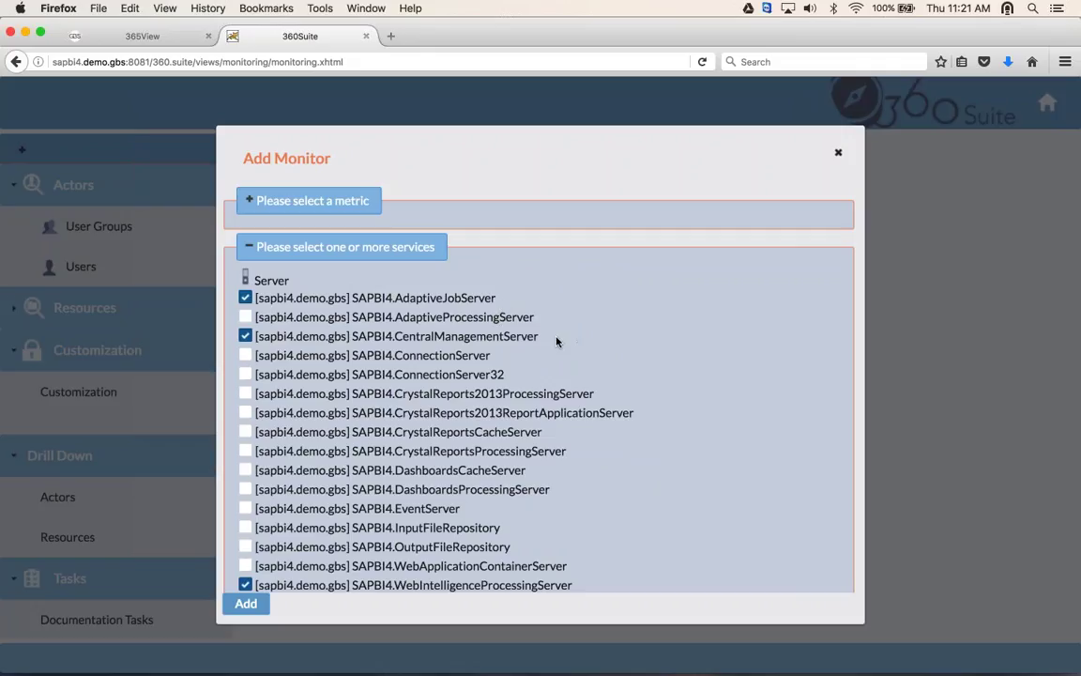
{"action": "scroll", "coordinate": [557, 342], "scroll_direction": "down", "scroll_amount": 2}
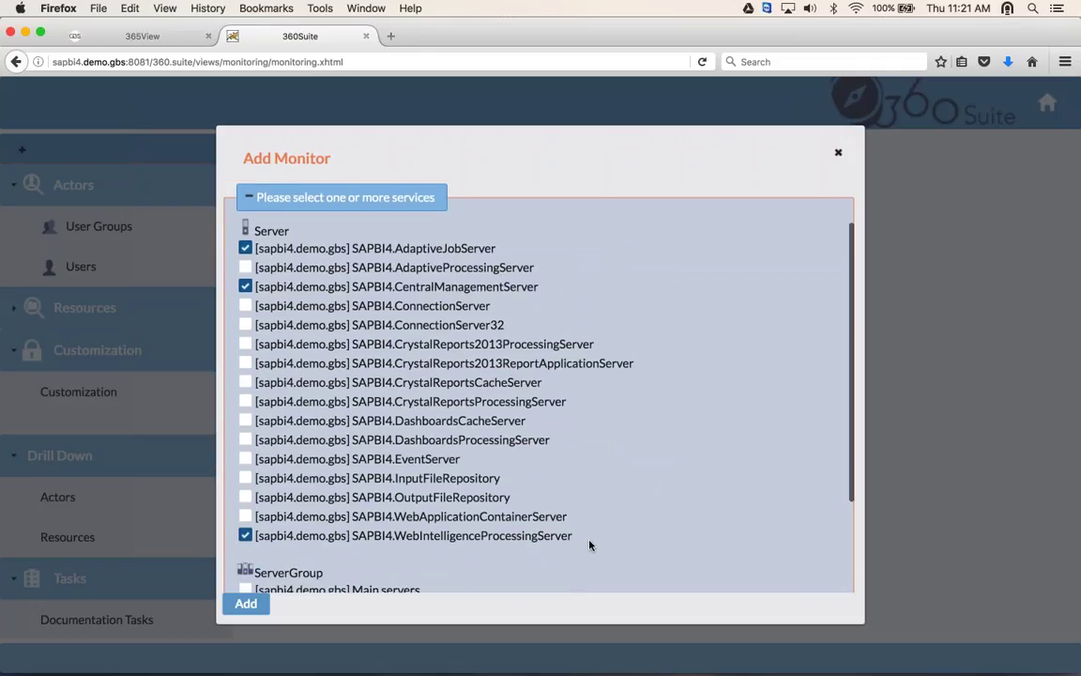
{"action": "scroll", "coordinate": [589, 546], "scroll_direction": "down", "scroll_amount": 4}
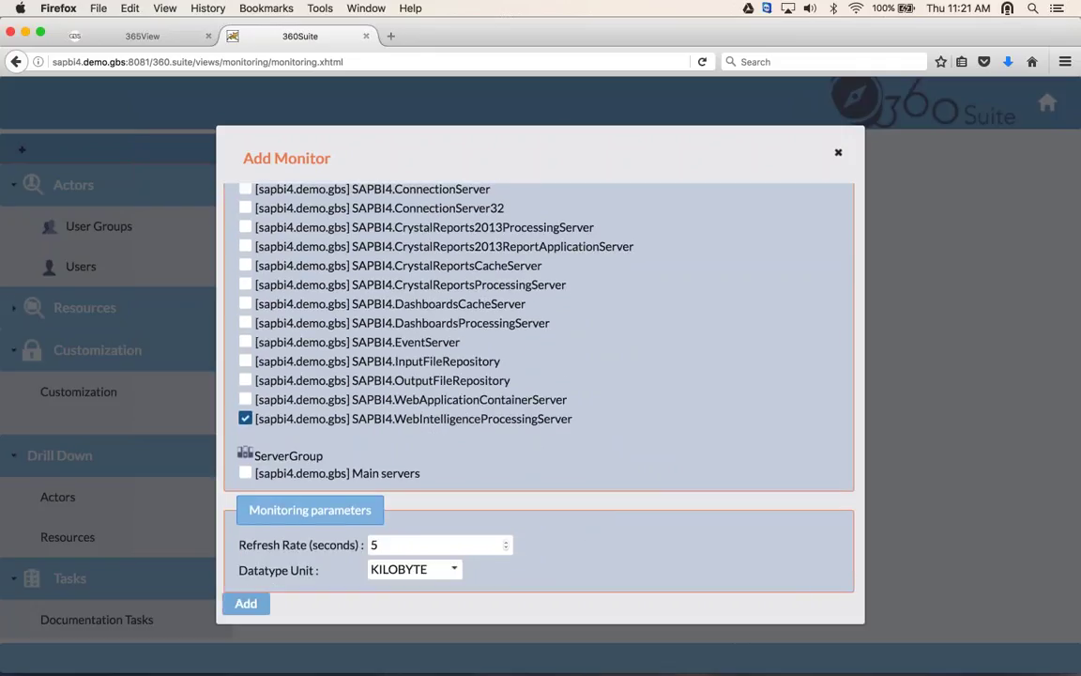
{"action": "left_click", "coordinate": [246, 604]}
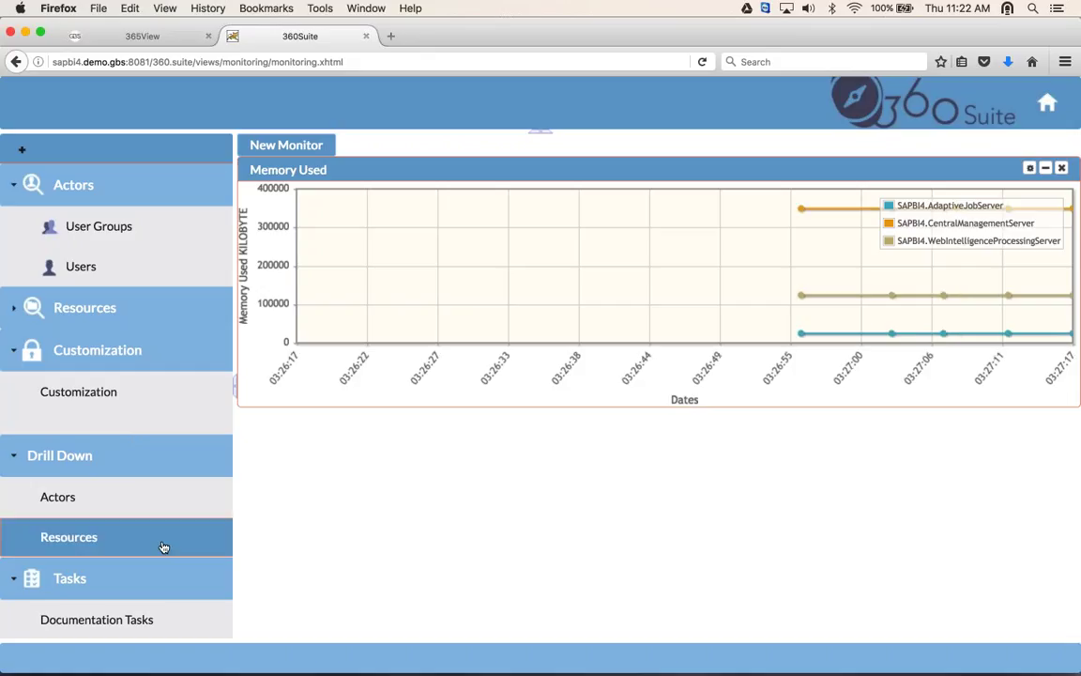
{"action": "scroll", "coordinate": [172, 552], "scroll_direction": "down", "scroll_amount": 2}
{"action": "scroll", "coordinate": [102, 514], "scroll_direction": "down", "scroll_amount": 15}
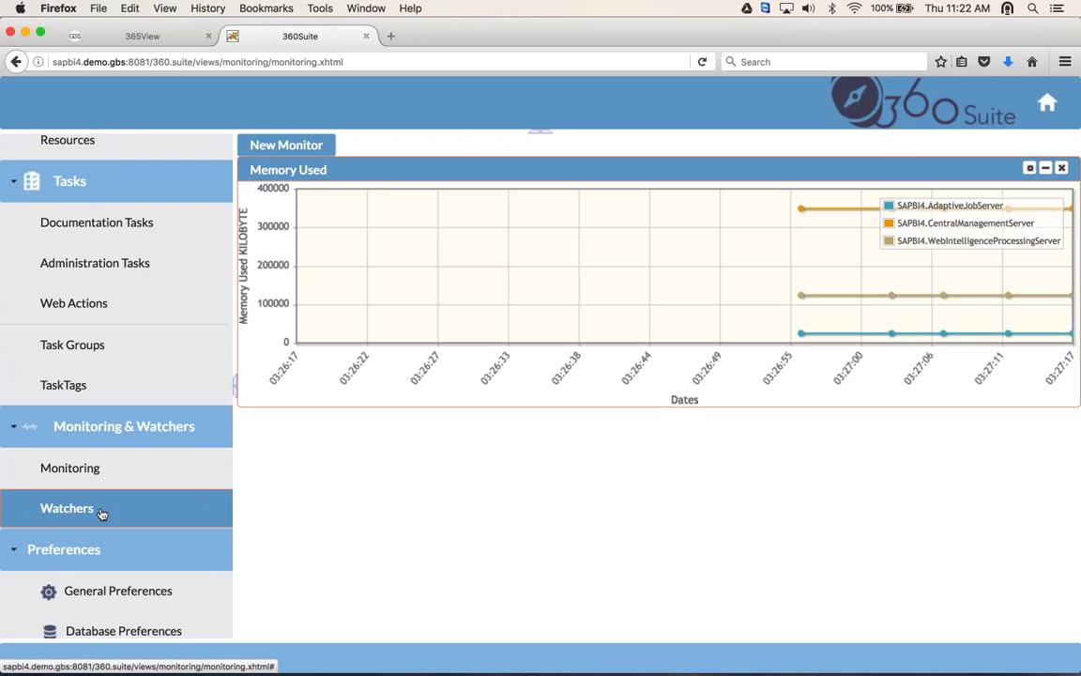
Step: Open the Watchers list showing the CPU 80% and CPU Load watchers
{"action": "left_click", "coordinate": [101, 509]}
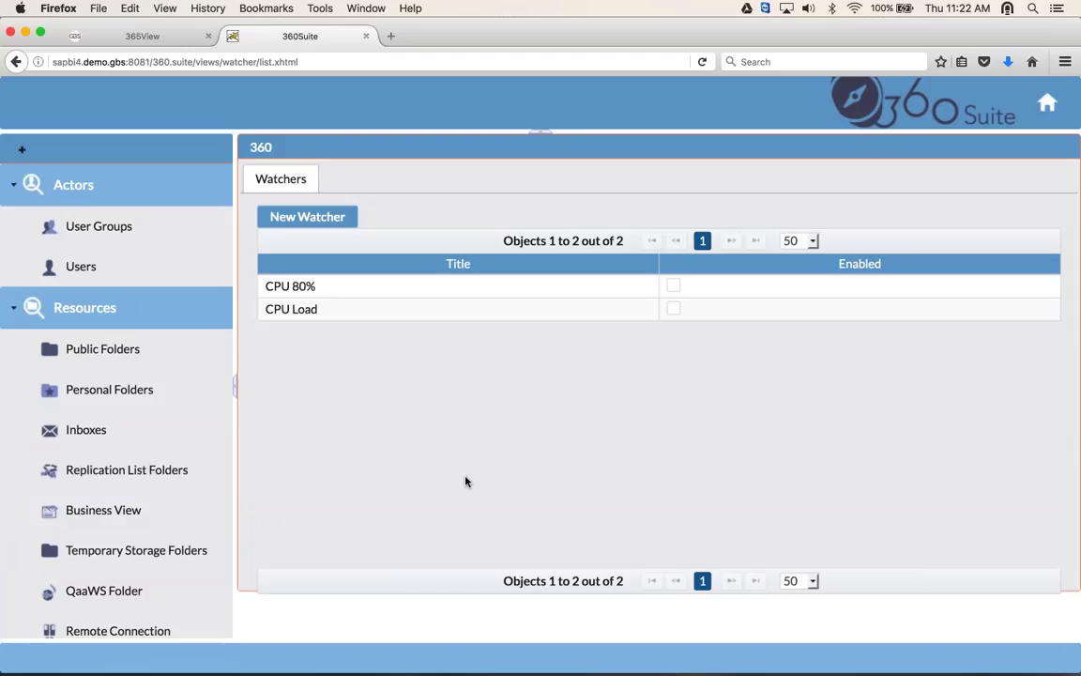
Step: Create a CPU Load watcher on CentralManagementServer's CPU Load, refreshing every 60 seconds
{"action": "left_click", "coordinate": [319, 217]}
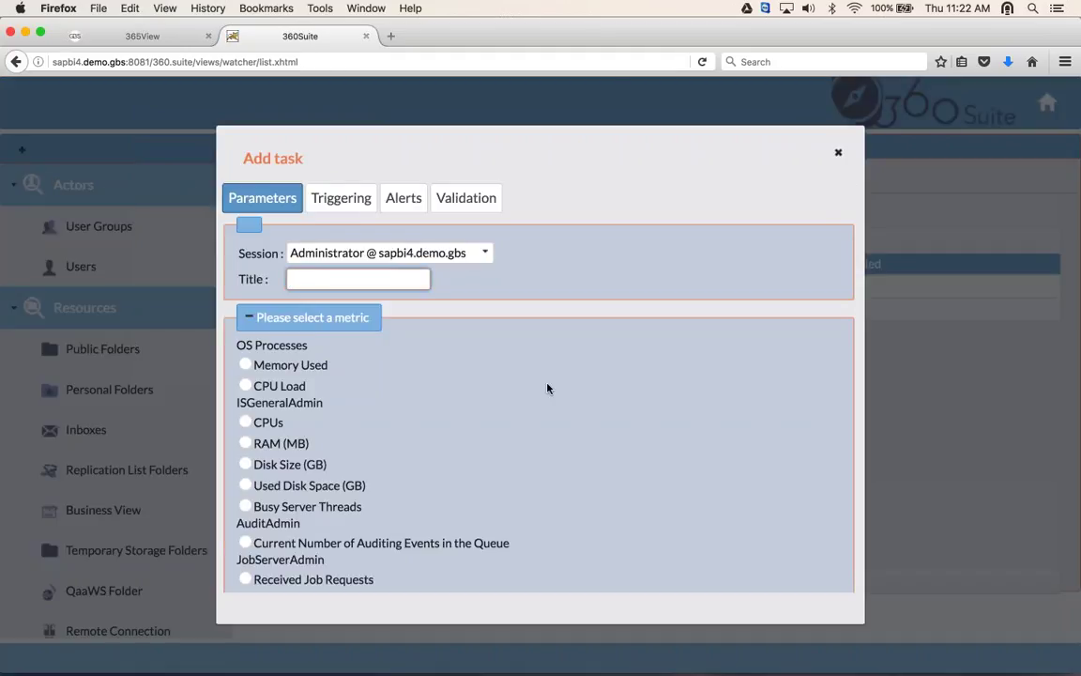
{"action": "type", "text": "CPU"}
{"action": "type", "text": "Load"}
{"action": "left_click", "coordinate": [245, 386]}
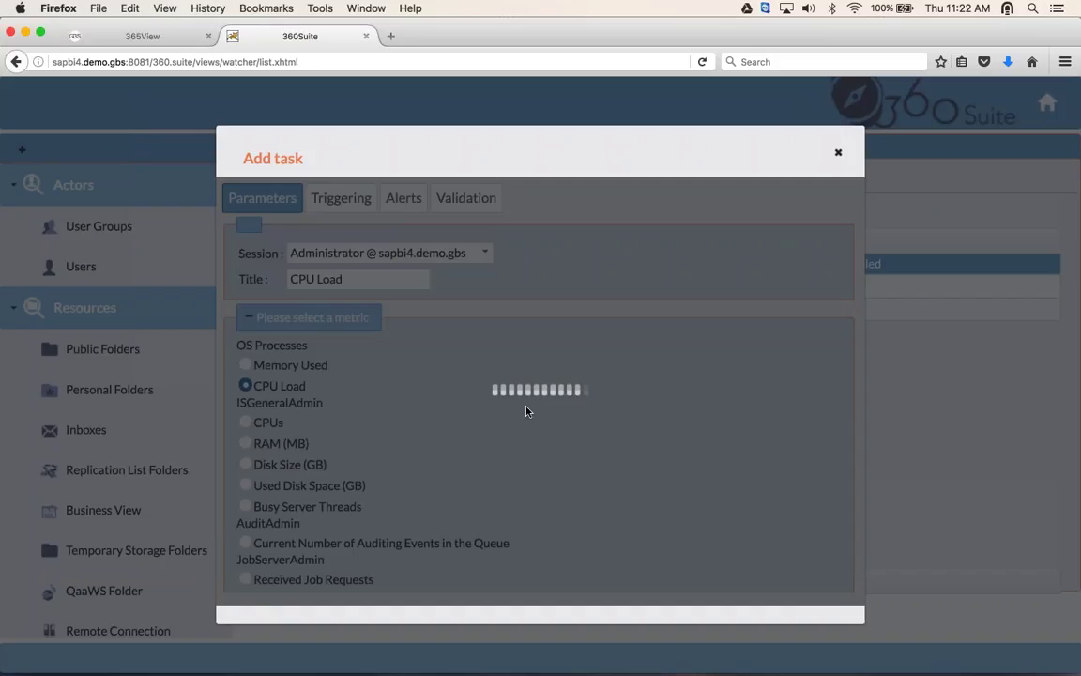
{"action": "scroll", "coordinate": [527, 410], "scroll_direction": "down", "scroll_amount": 1}
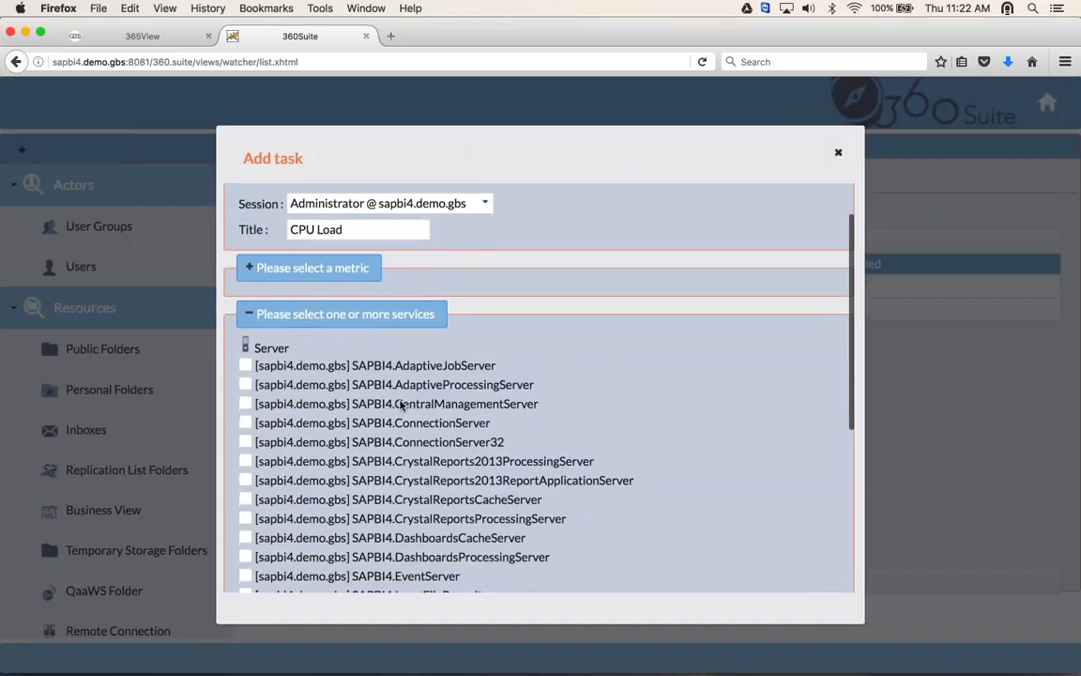
{"action": "left_click", "coordinate": [245, 403]}
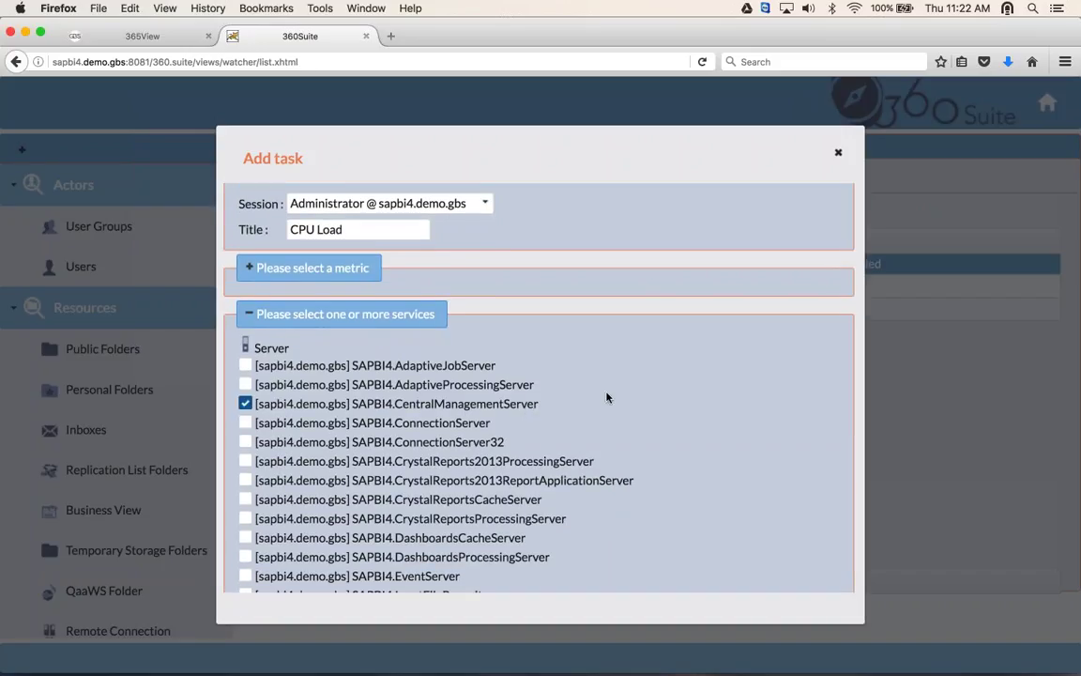
{"action": "scroll", "coordinate": [606, 398], "scroll_direction": "down", "scroll_amount": 6}
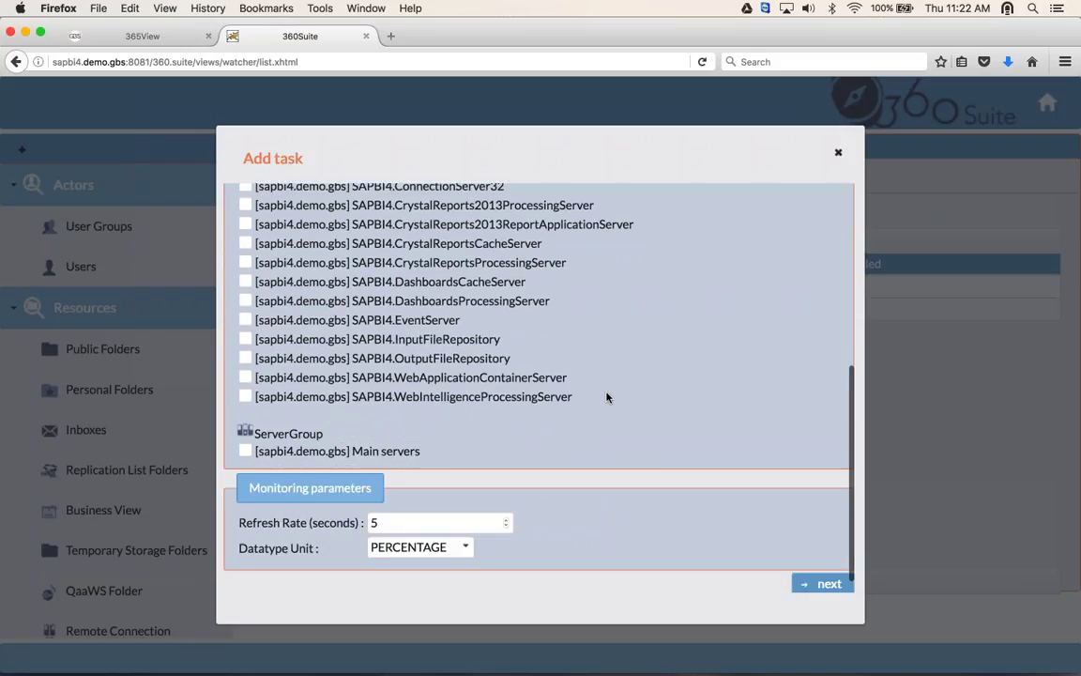
{"action": "double_click", "coordinate": [393, 506]}
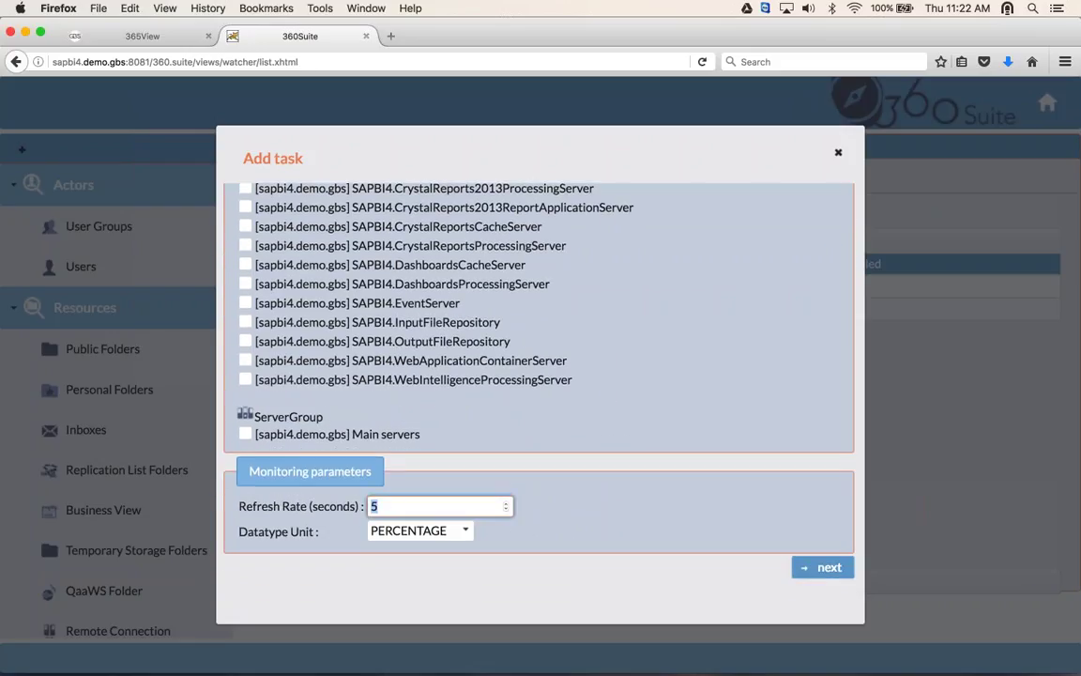
{"action": "type", "text": "60"}
Step: On the Triggering settings, enable the watcher and set it to start automatically
{"action": "left_click", "coordinate": [827, 568]}
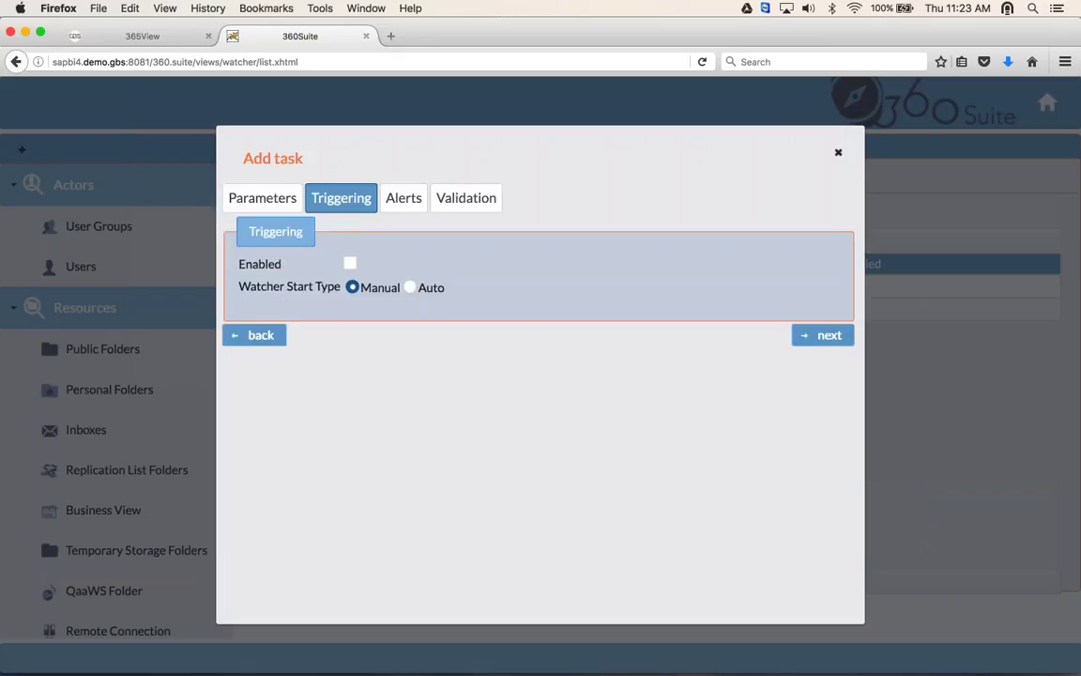
{"action": "left_click", "coordinate": [350, 263]}
{"action": "left_click", "coordinate": [409, 287]}
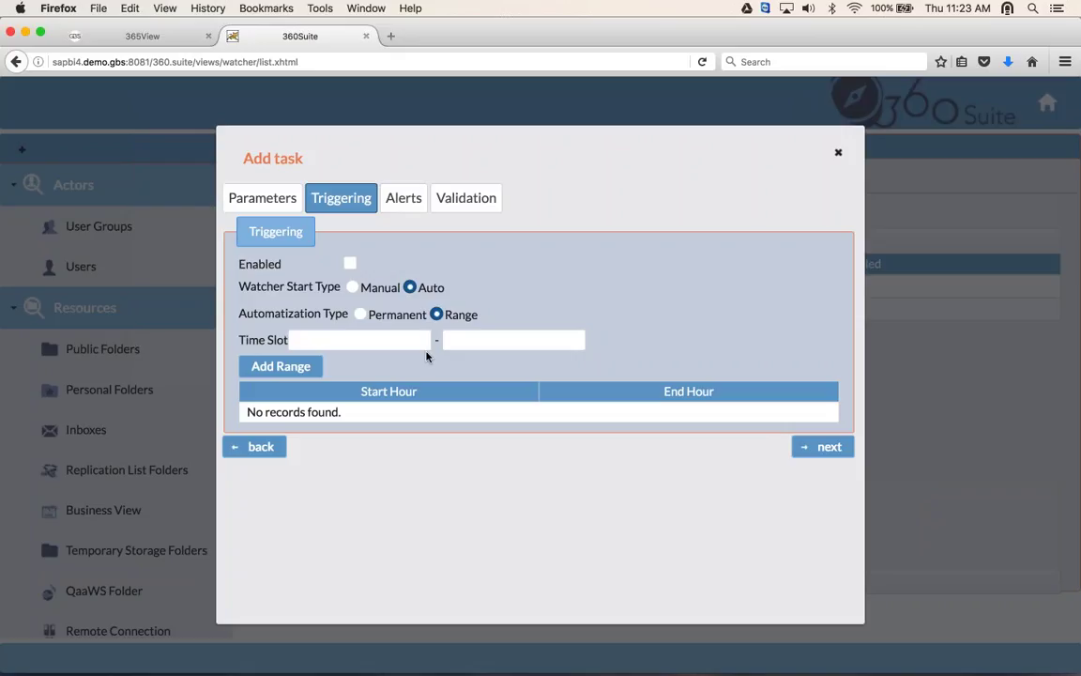
Step: Add a 02:00 to 22:00 time slot range, then continue to the alert settings
{"action": "left_click", "coordinate": [359, 340]}
{"action": "left_click", "coordinate": [360, 340]}
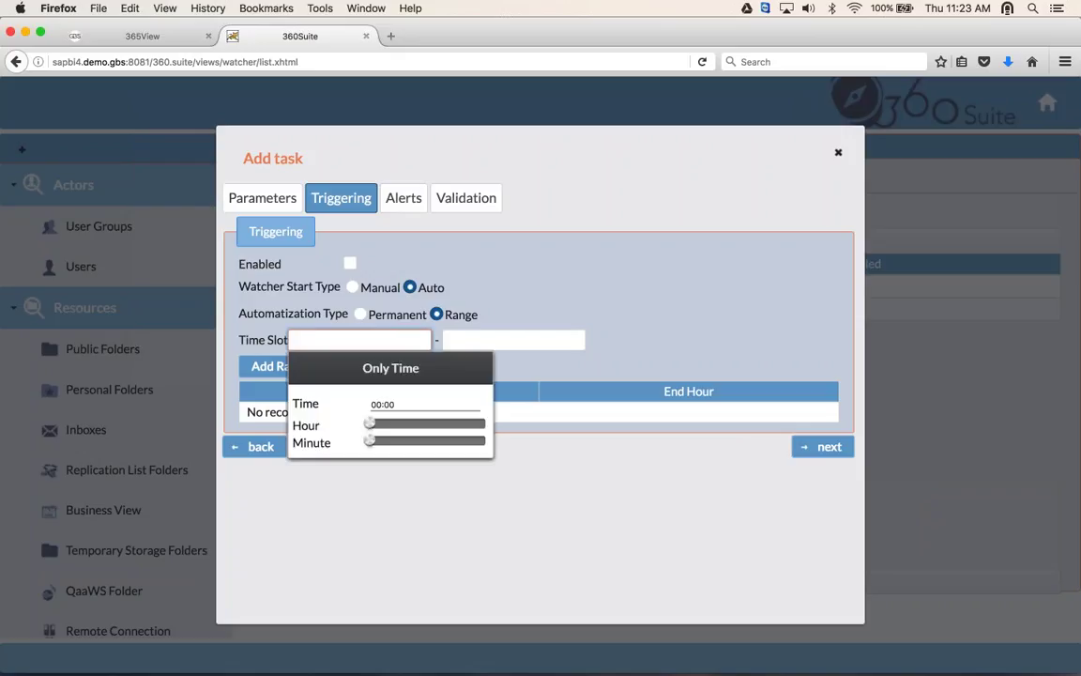
{"action": "left_click_drag", "start_coordinate": [369, 426], "coordinate": [379, 427]}
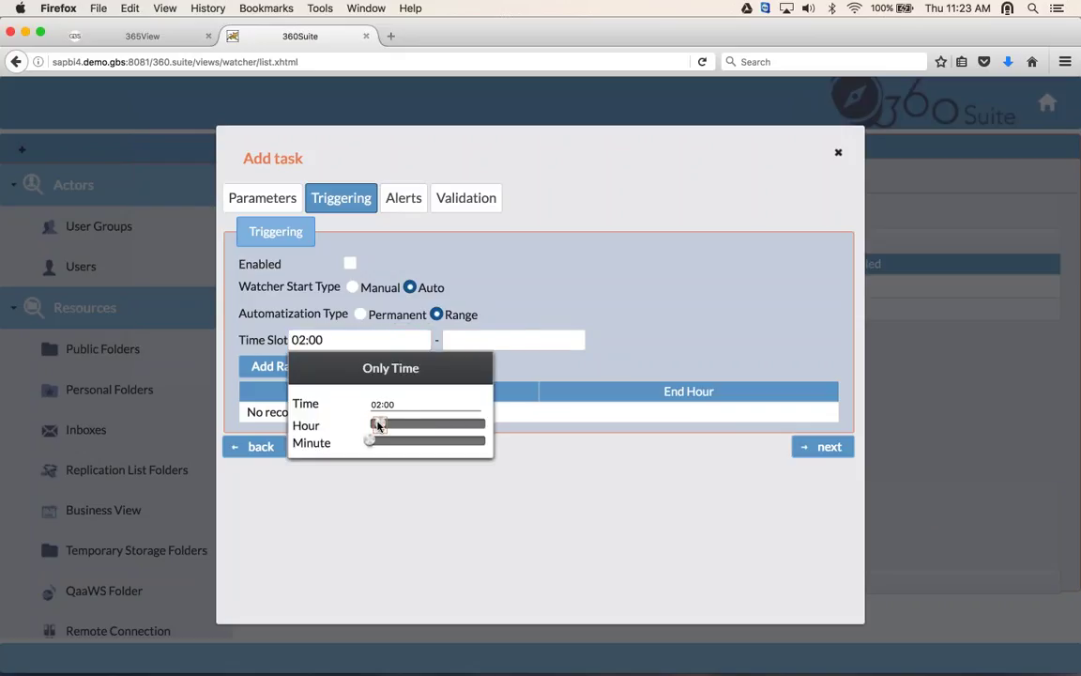
{"action": "left_click", "coordinate": [458, 340]}
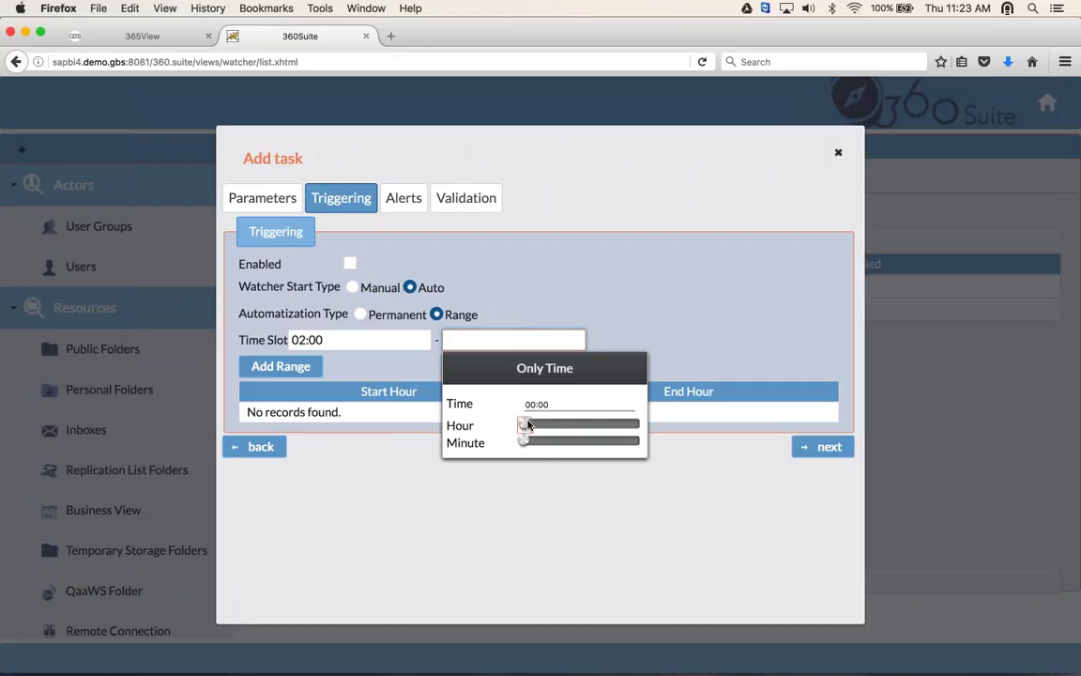
{"action": "left_click_drag", "start_coordinate": [528, 425], "coordinate": [635, 425]}
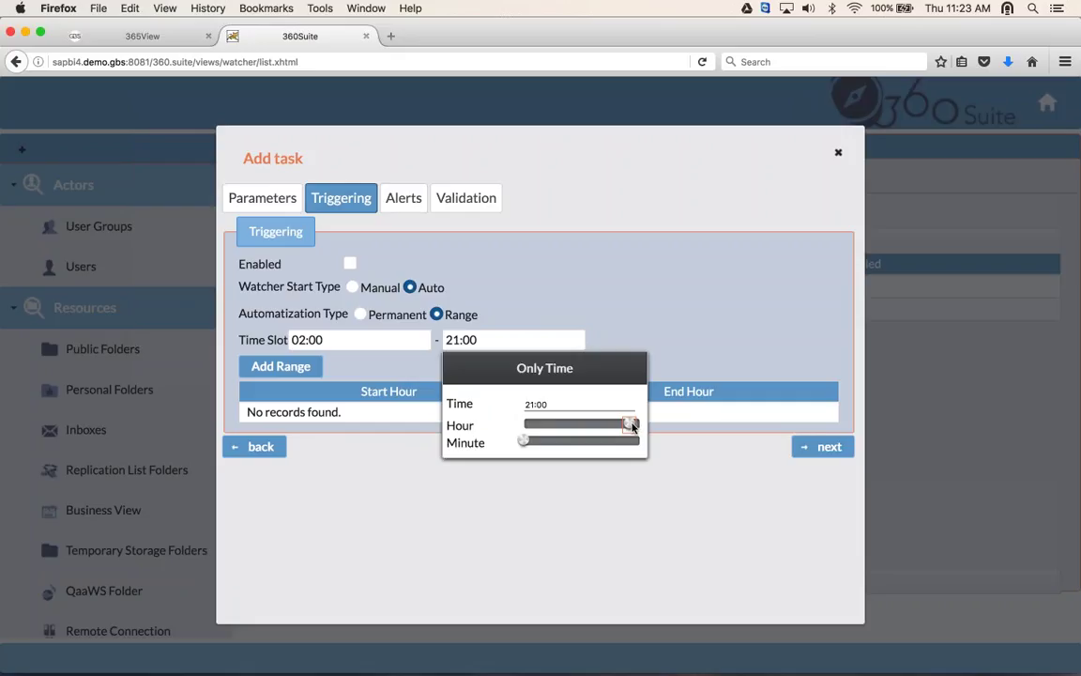
{"action": "left_click_drag", "start_coordinate": [632, 427], "coordinate": [637, 430]}
{"action": "left_click", "coordinate": [644, 507]}
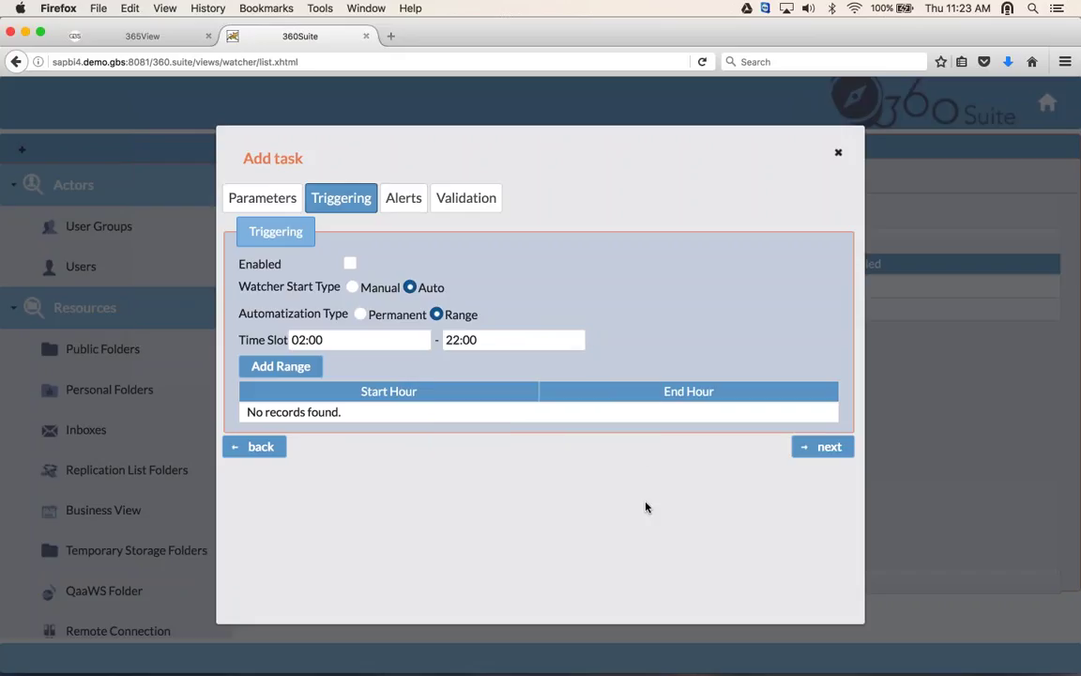
{"action": "left_click", "coordinate": [294, 367]}
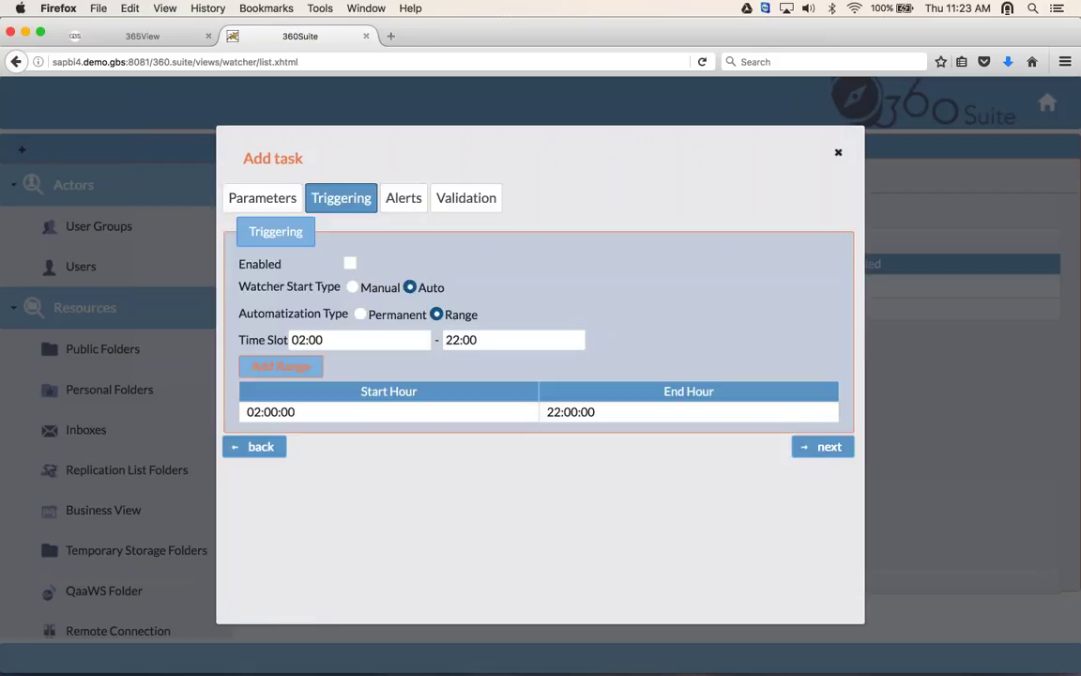
{"action": "left_click", "coordinate": [823, 446]}
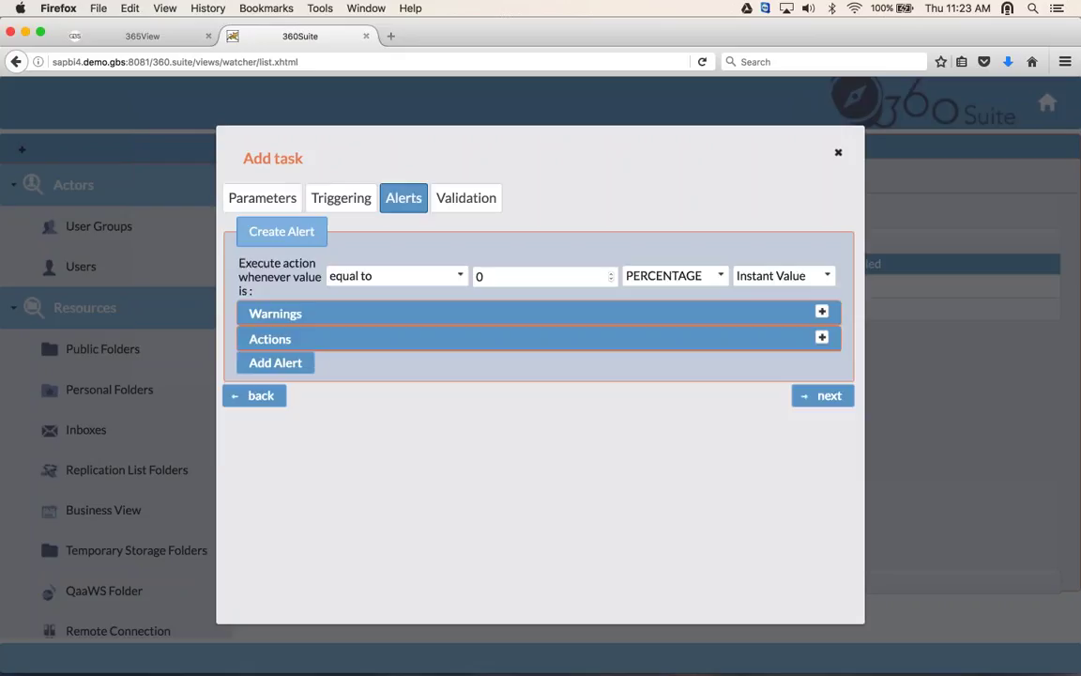
Step: Replace the alert threshold 0 with 80 PERCENTAGE
{"action": "left_click", "coordinate": [504, 273]}
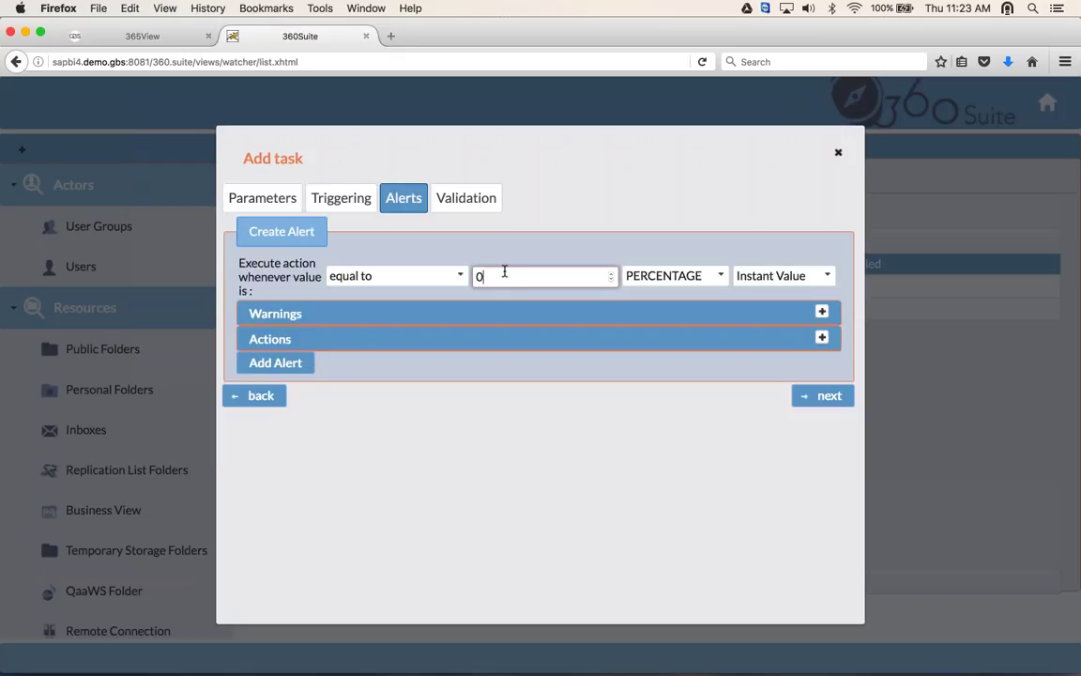
{"action": "key", "text": "BackSpace"}
{"action": "type", "text": "80"}
{"action": "key", "text": "Tab"}
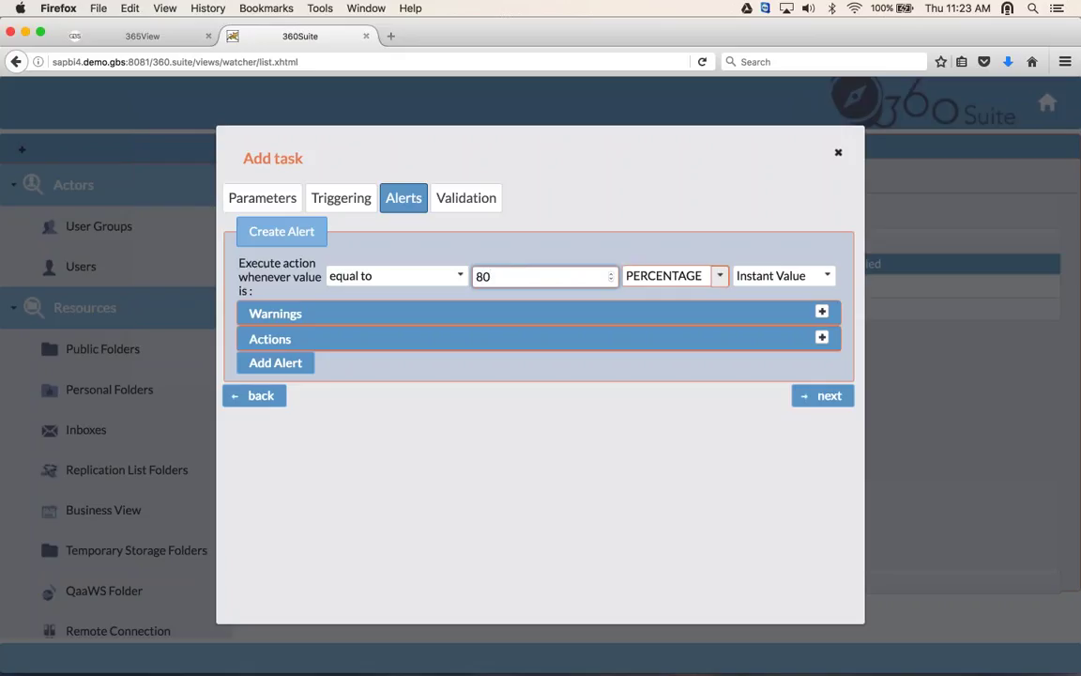
{"action": "key", "text": "Tab"}
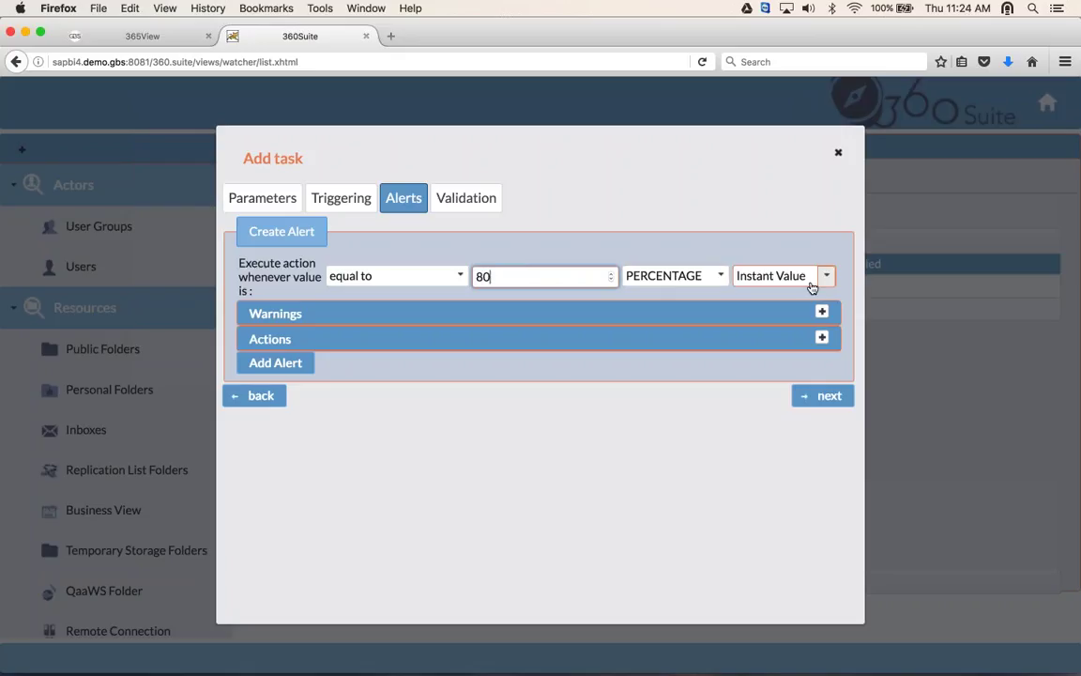
Step: In Warnings, try E-mail, then leave Destination Kind blank and expand Actions
{"action": "left_click", "coordinate": [821, 312]}
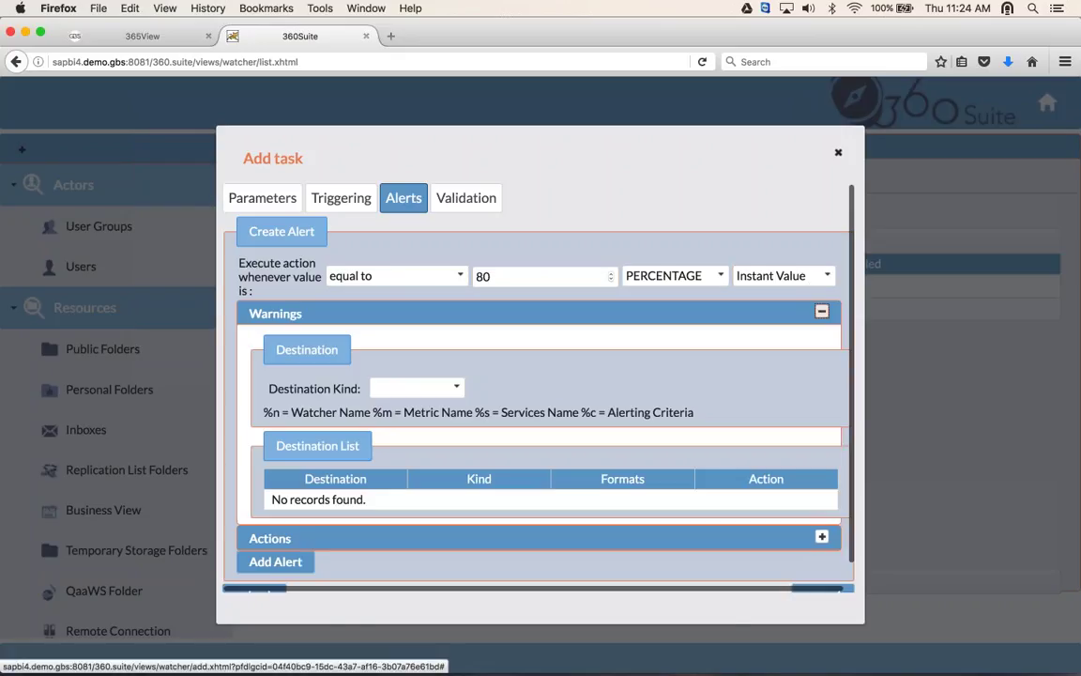
{"action": "key", "text": "Tab"}
{"action": "key", "text": "space"}
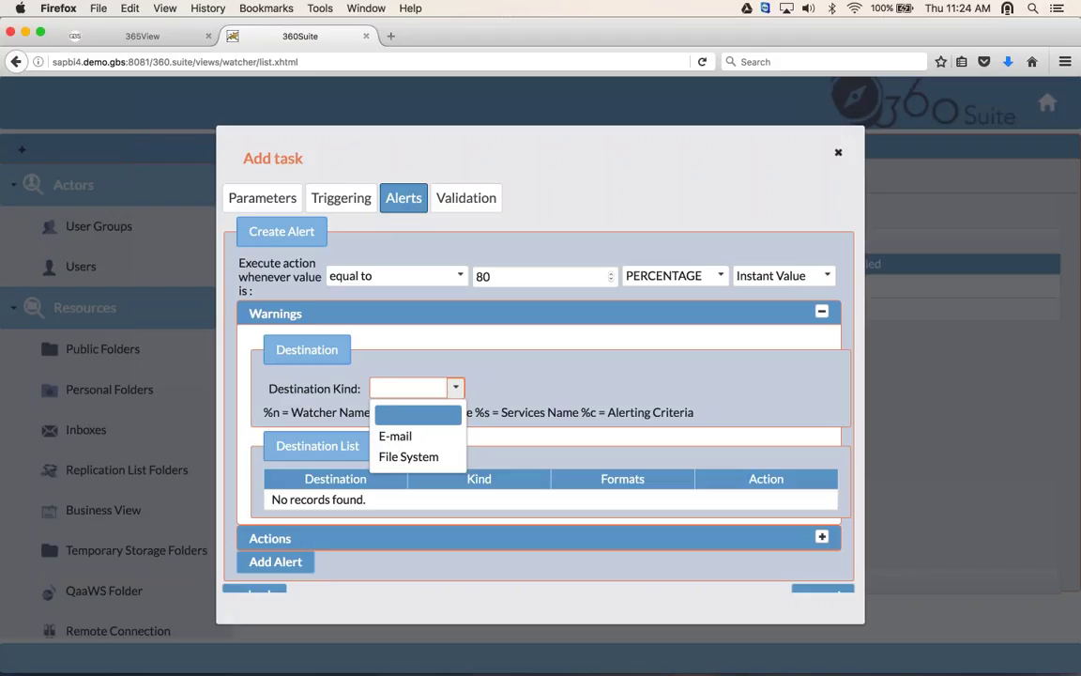
{"action": "left_click", "coordinate": [431, 436]}
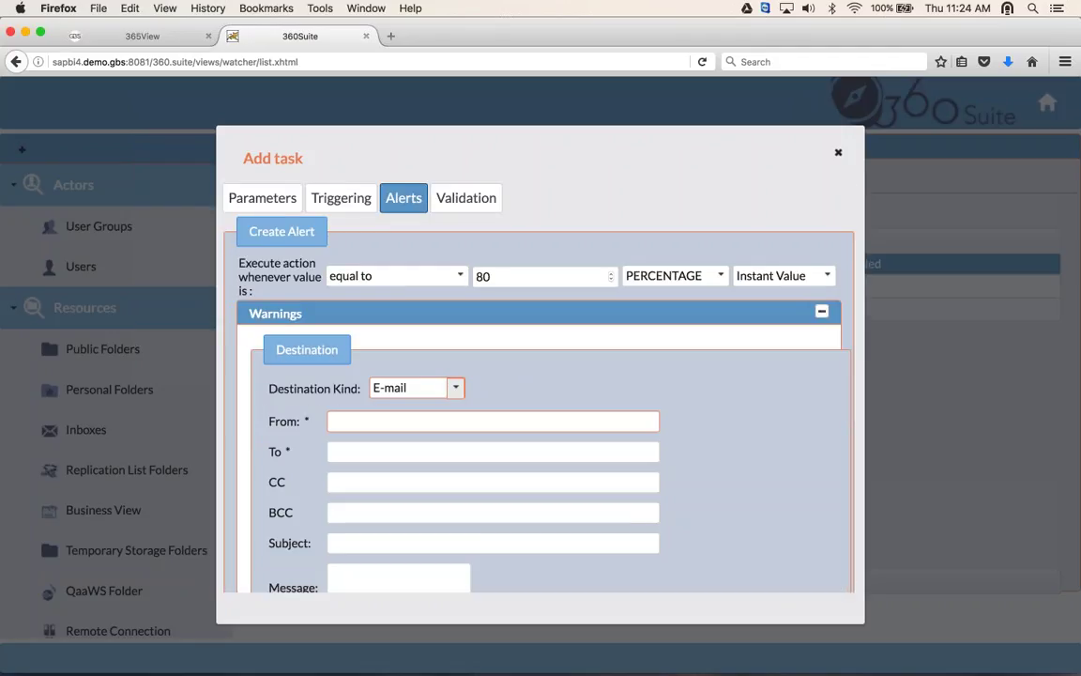
{"action": "scroll", "coordinate": [540, 394], "scroll_direction": "down", "scroll_amount": 3}
{"action": "scroll", "coordinate": [455, 320], "scroll_direction": "down", "scroll_amount": 3}
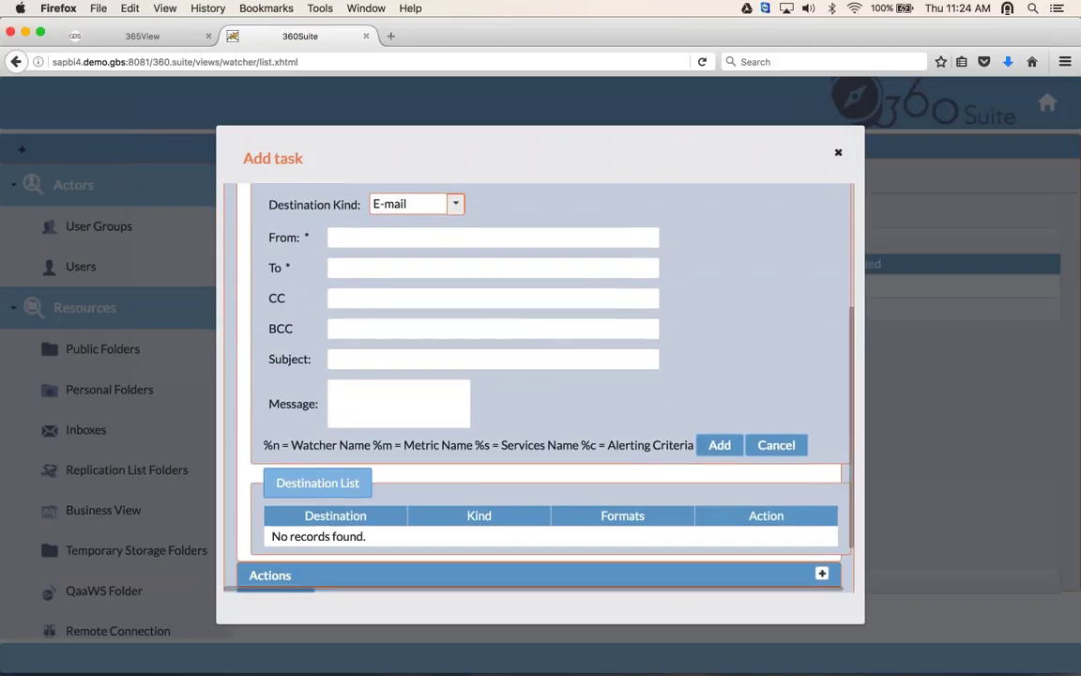
{"action": "scroll", "coordinate": [455, 320], "scroll_direction": "up", "scroll_amount": 3}
{"action": "left_click", "coordinate": [455, 320]}
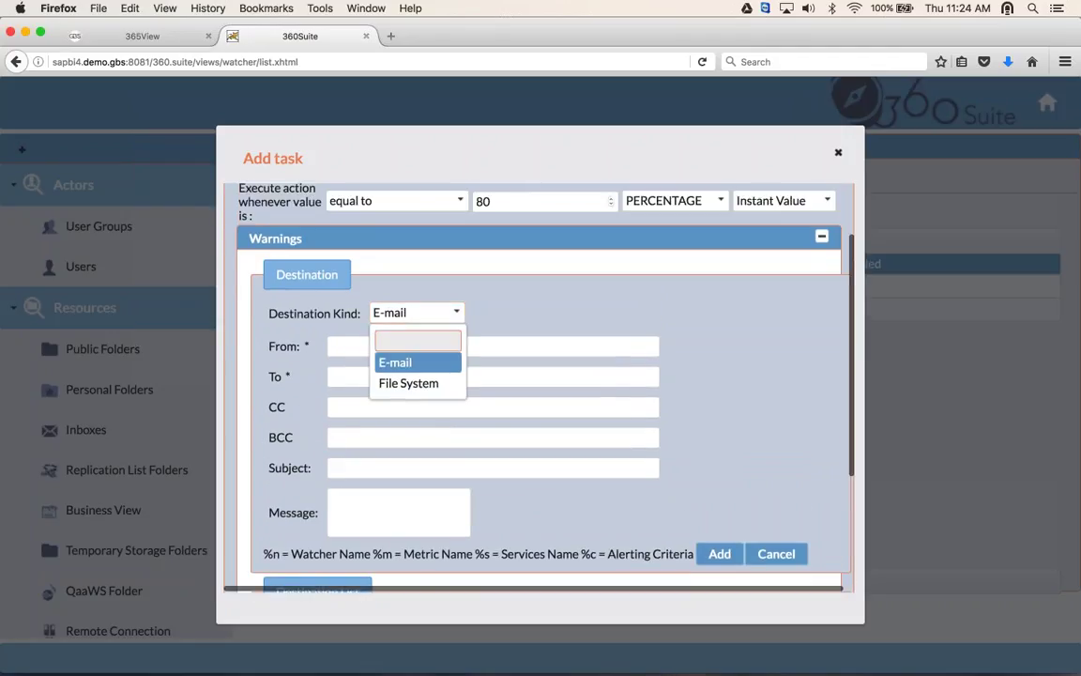
{"action": "left_click", "coordinate": [413, 340]}
{"action": "scroll", "coordinate": [615, 432], "scroll_direction": "left", "scroll_amount": 1}
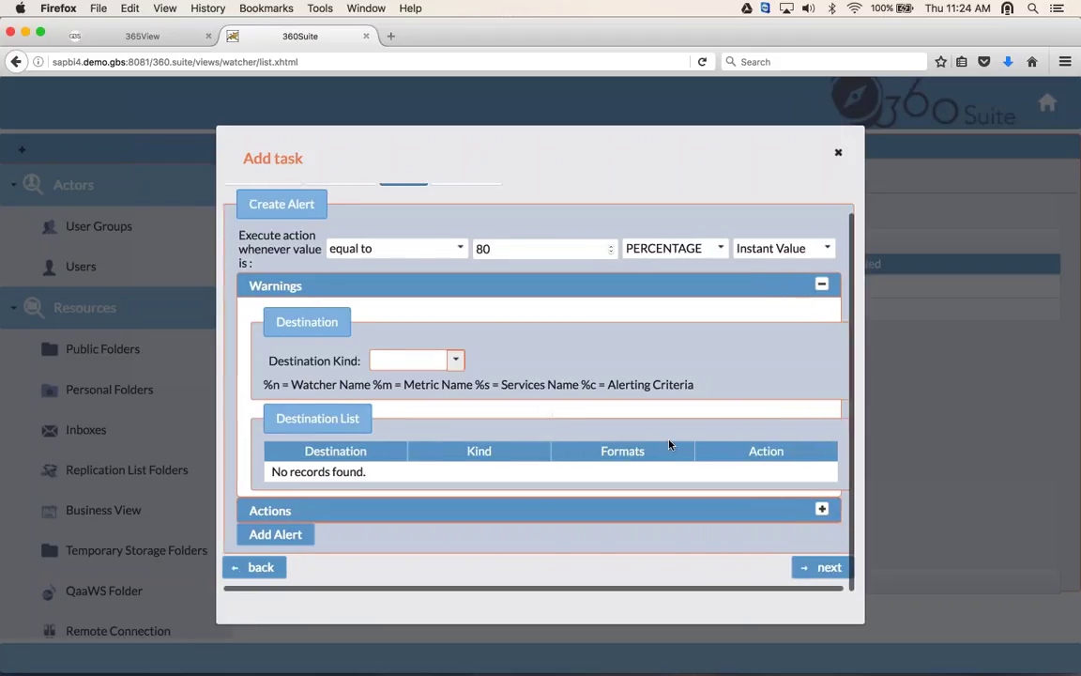
{"action": "left_click", "coordinate": [645, 505]}
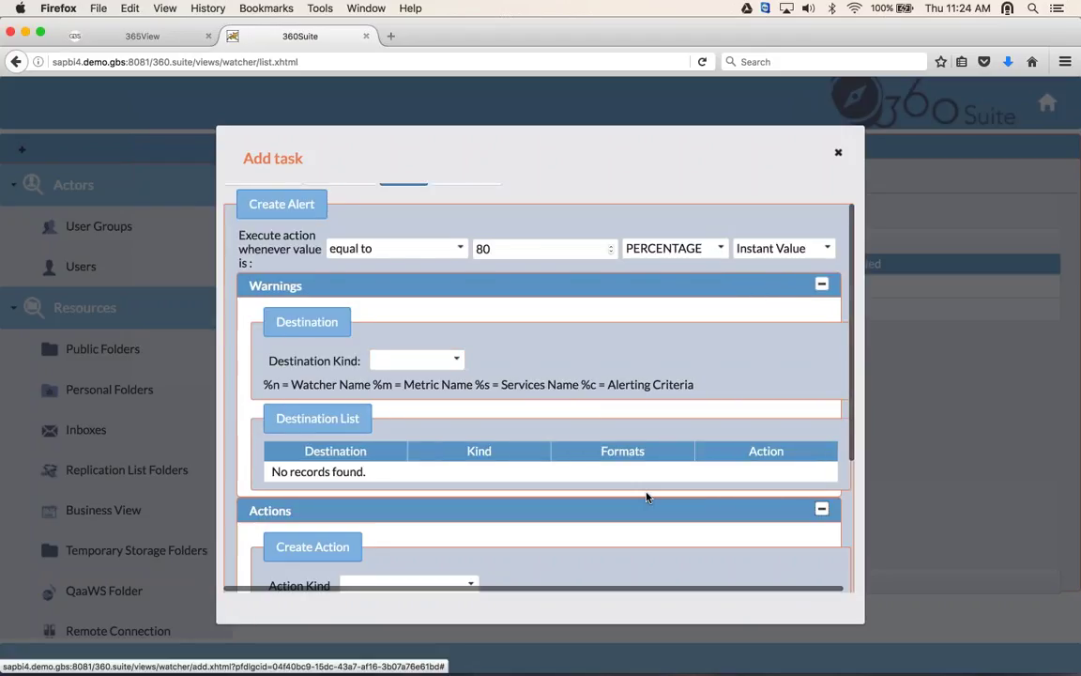
Step: Add a Restart or stop service action set to Restart to the Actions List
{"action": "scroll", "coordinate": [642, 492], "scroll_direction": "down", "scroll_amount": 3}
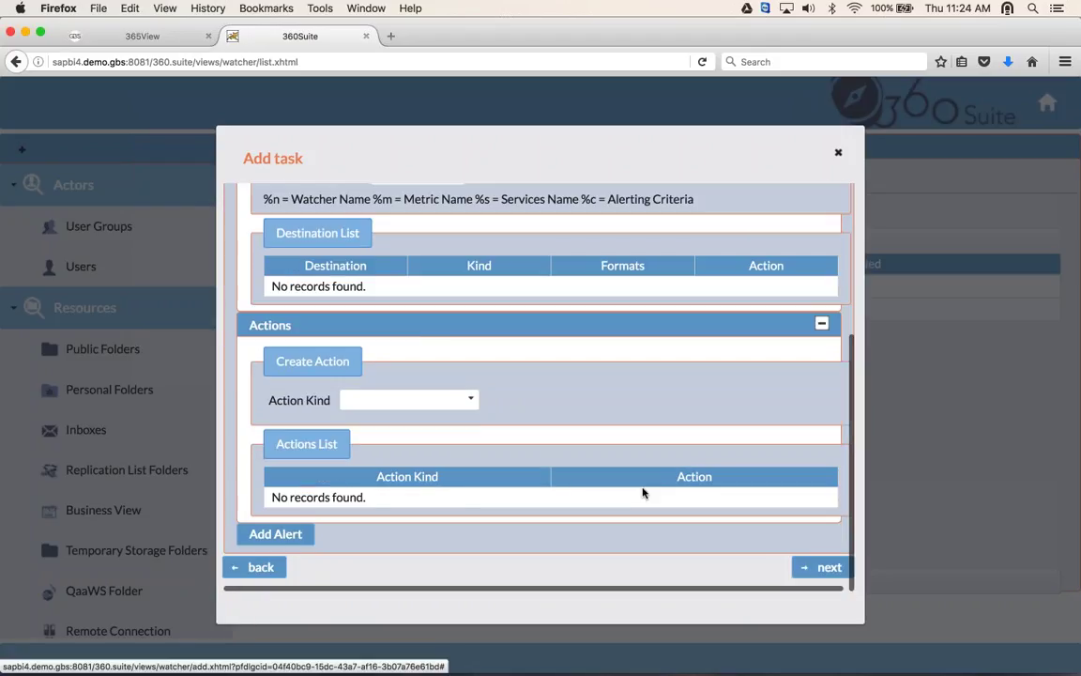
{"action": "left_click", "coordinate": [473, 400]}
{"action": "left_click", "coordinate": [407, 447]}
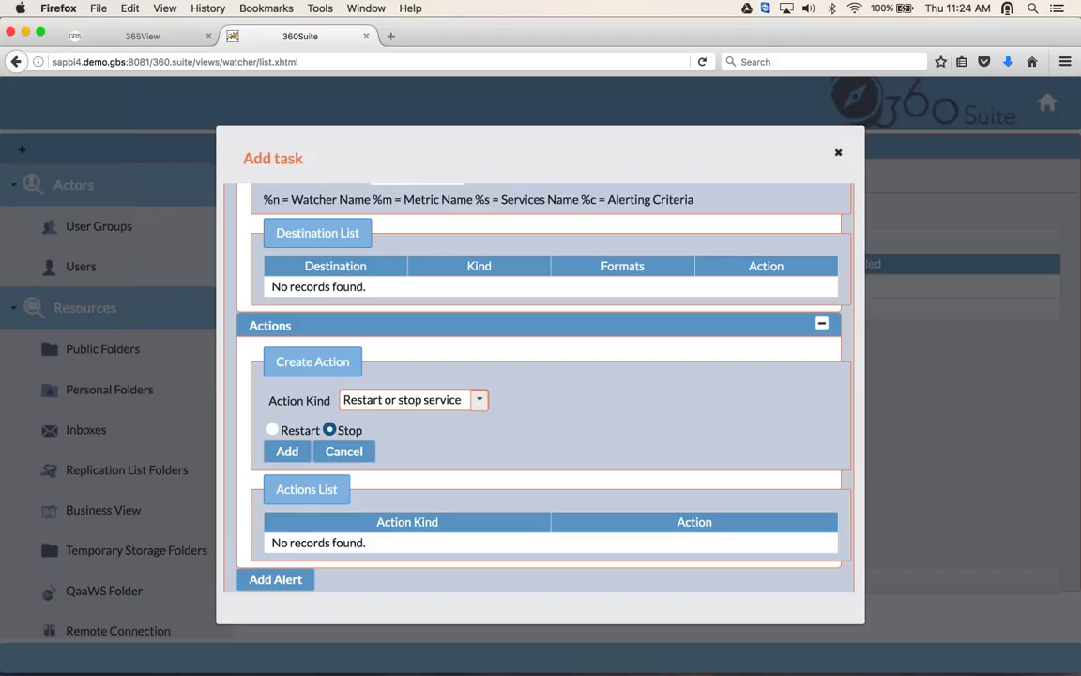
{"action": "left_click", "coordinate": [273, 430]}
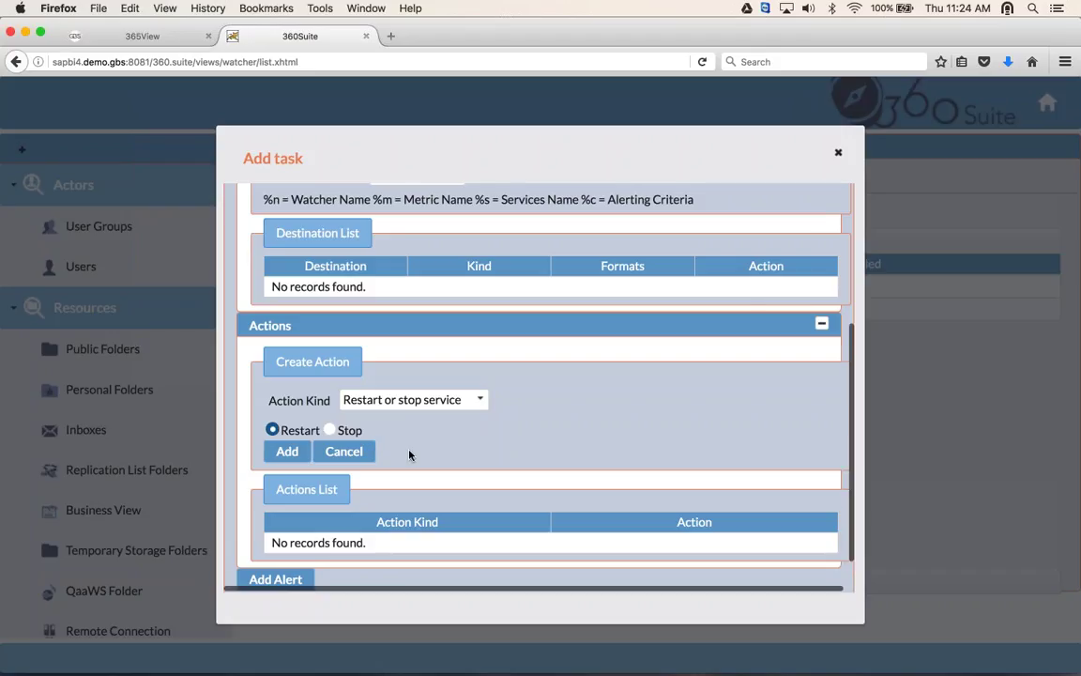
{"action": "scroll", "coordinate": [410, 454], "scroll_direction": "down", "scroll_amount": 1}
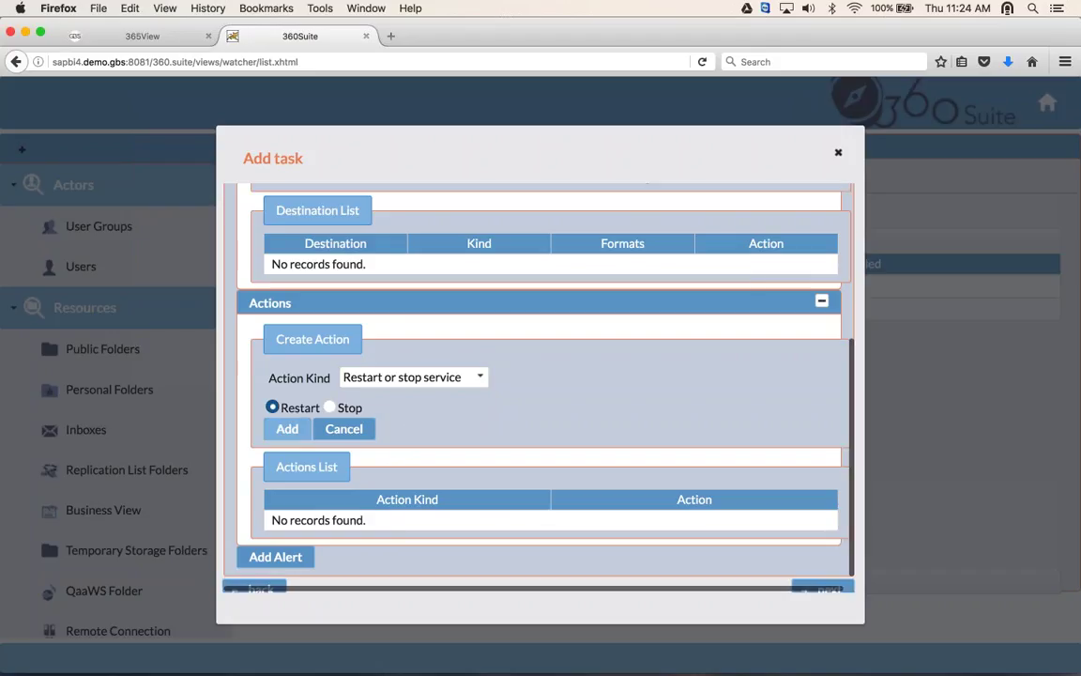
{"action": "left_click", "coordinate": [287, 429]}
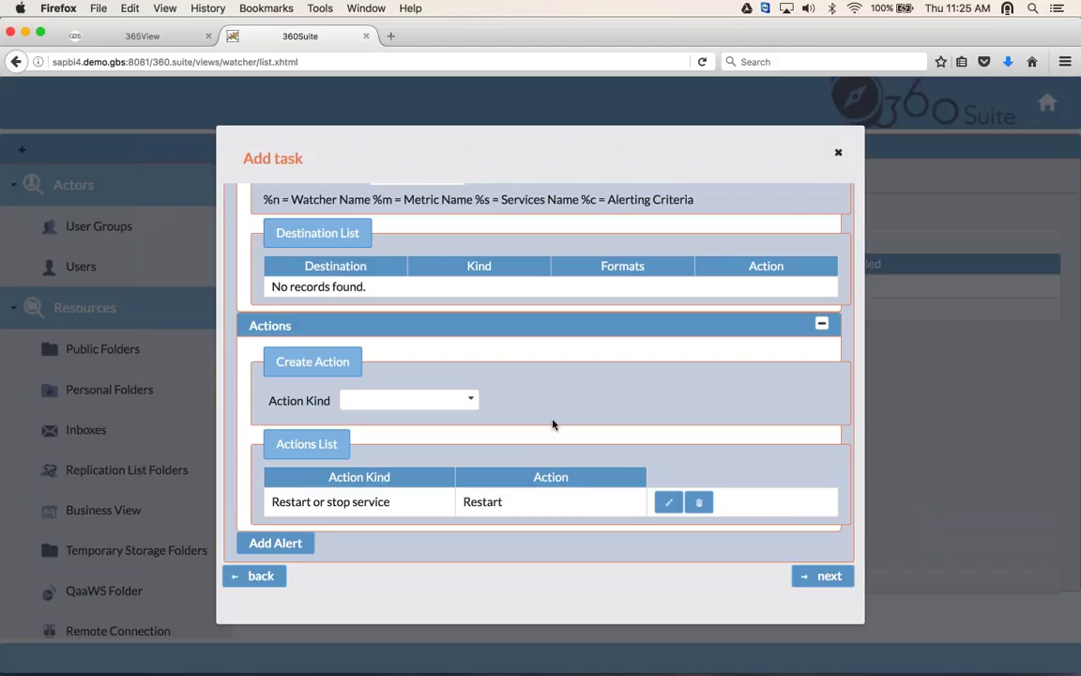
{"action": "left_click", "coordinate": [820, 576]}
Step: Save the CPU Load watcher from the Validation tab and return to the Watchers list
{"action": "left_click", "coordinate": [848, 226]}
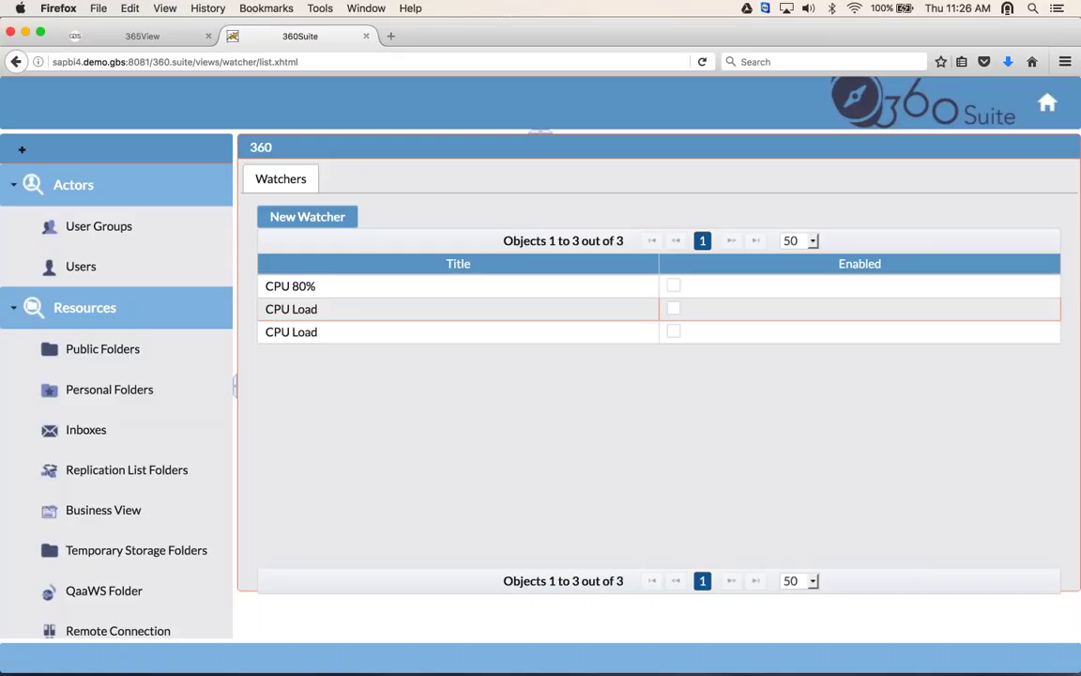
Step: Collapse Resources, scroll to Monitoring & Watchers and Preferences, and show Firefox's open windows
{"action": "left_click", "coordinate": [13, 307]}
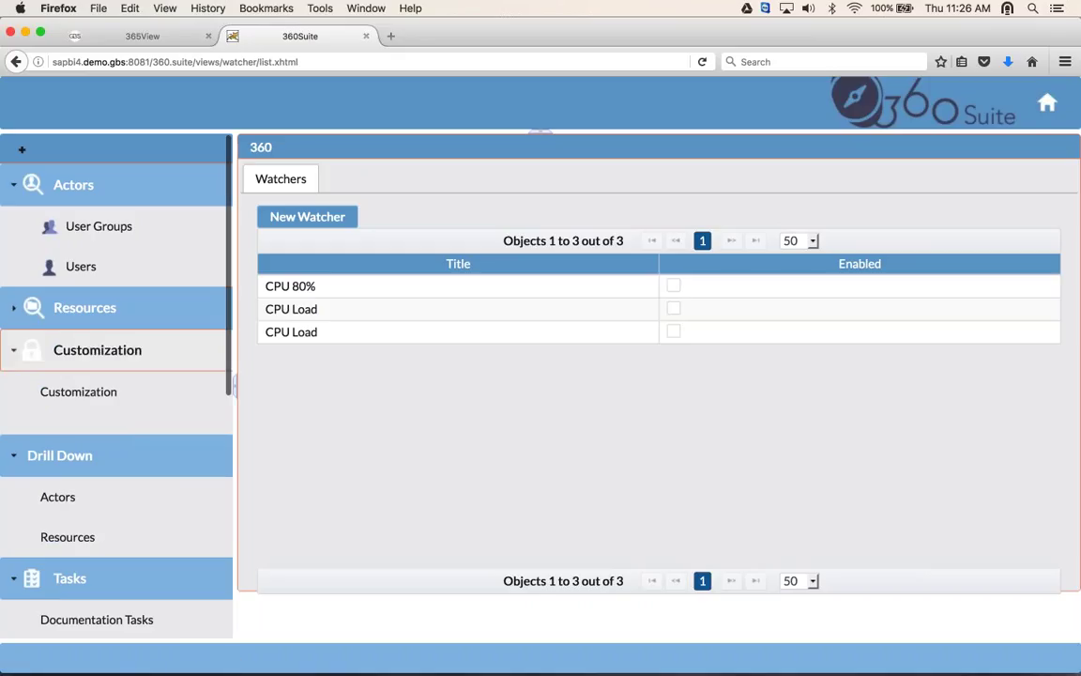
{"action": "scroll", "coordinate": [163, 402], "scroll_direction": "down", "scroll_amount": 4}
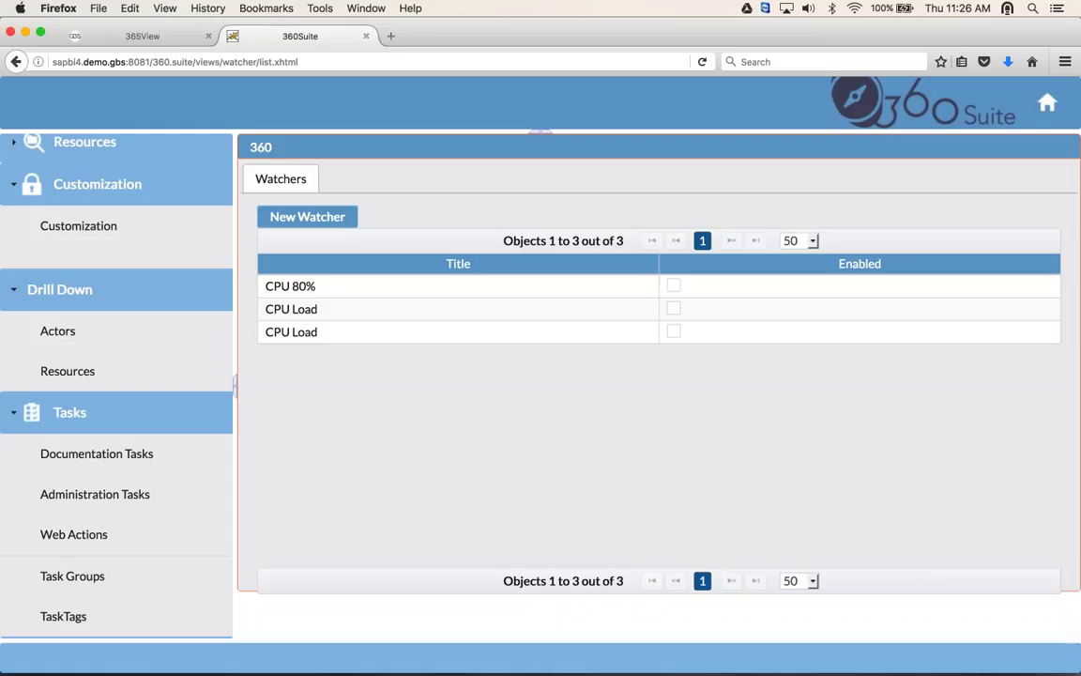
{"action": "scroll", "coordinate": [94, 450], "scroll_direction": "down", "scroll_amount": 3}
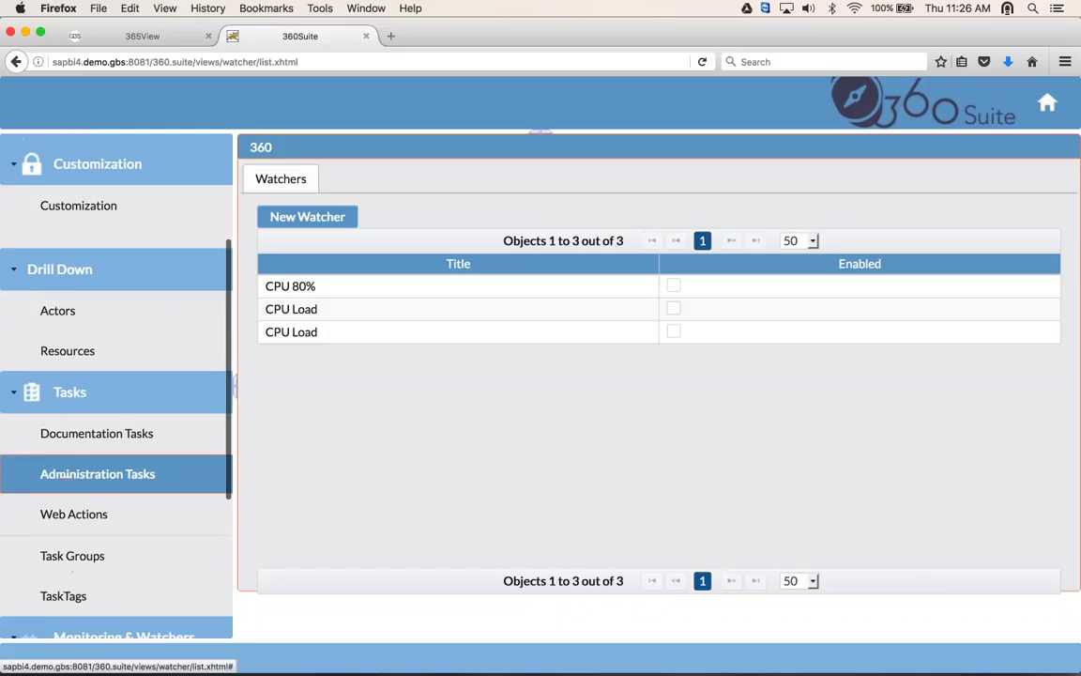
{"action": "scroll", "coordinate": [116, 398], "scroll_direction": "down", "scroll_amount": 3}
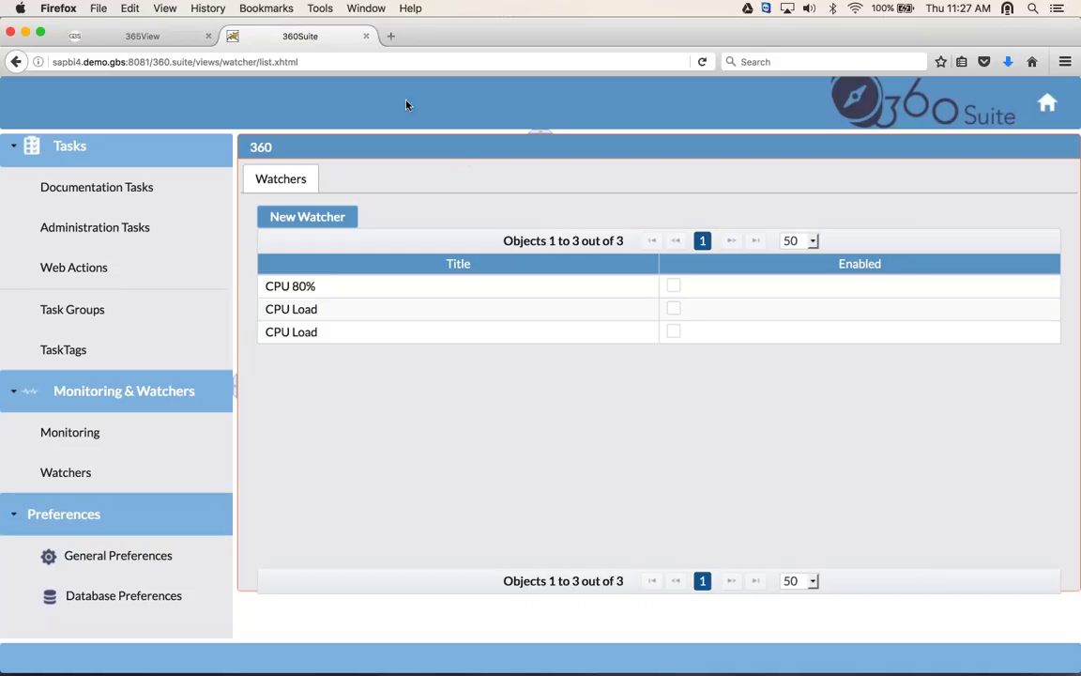
{"action": "left_click", "coordinate": [366, 9]}
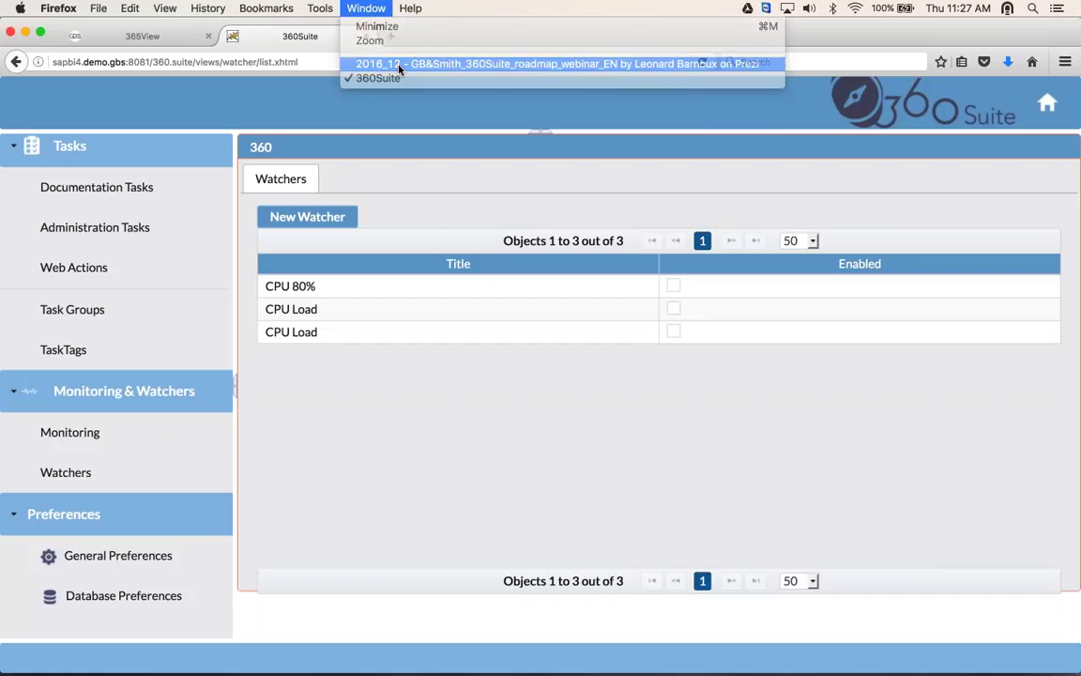
Step: Switch to the Prezi roadmap and advance from 360 Live Q1 2017 to 360 Plus Q2 2017
{"action": "left_click", "coordinate": [399, 66]}
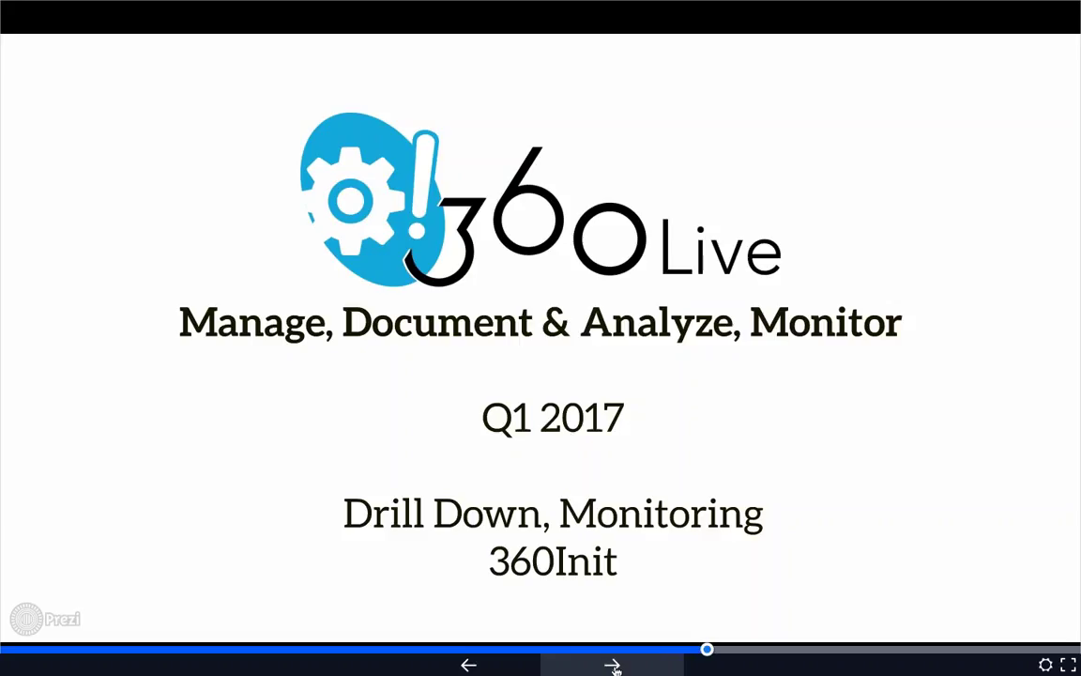
{"action": "left_click", "coordinate": [615, 666]}
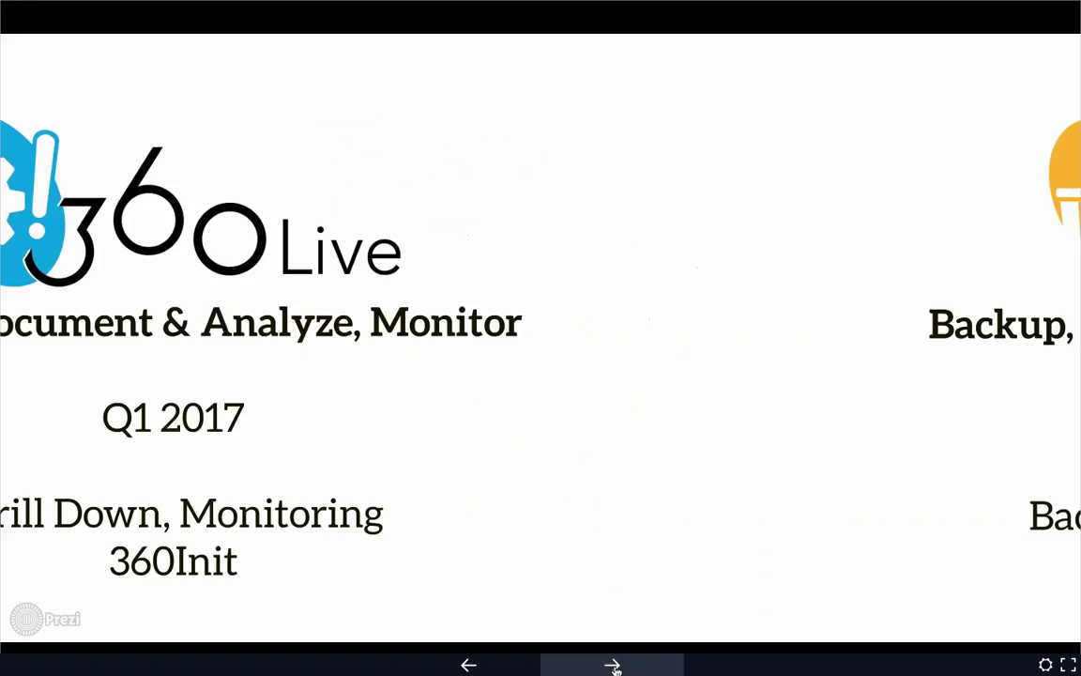